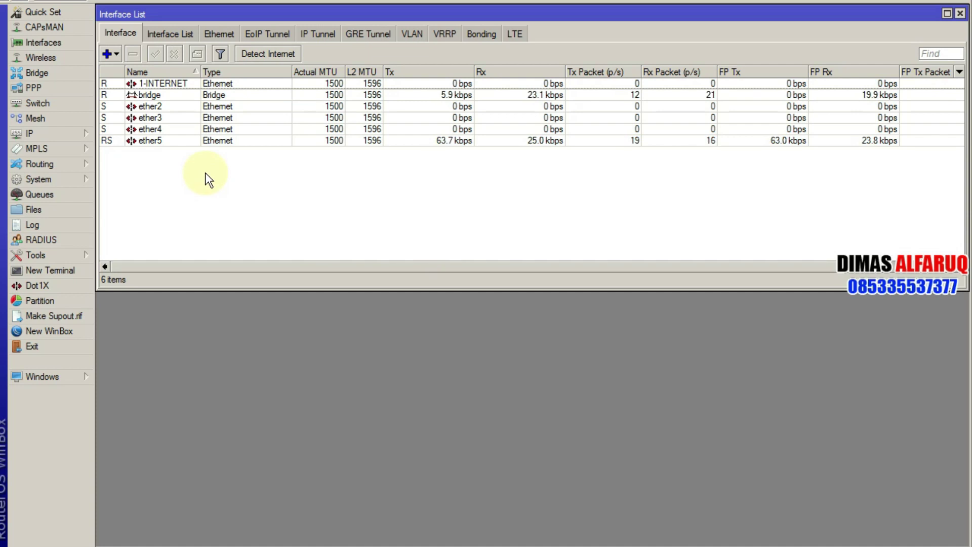
Step: Open IP > Hotspot and show the Server Profiles list
{"action": "left_click", "coordinate": [62, 135]}
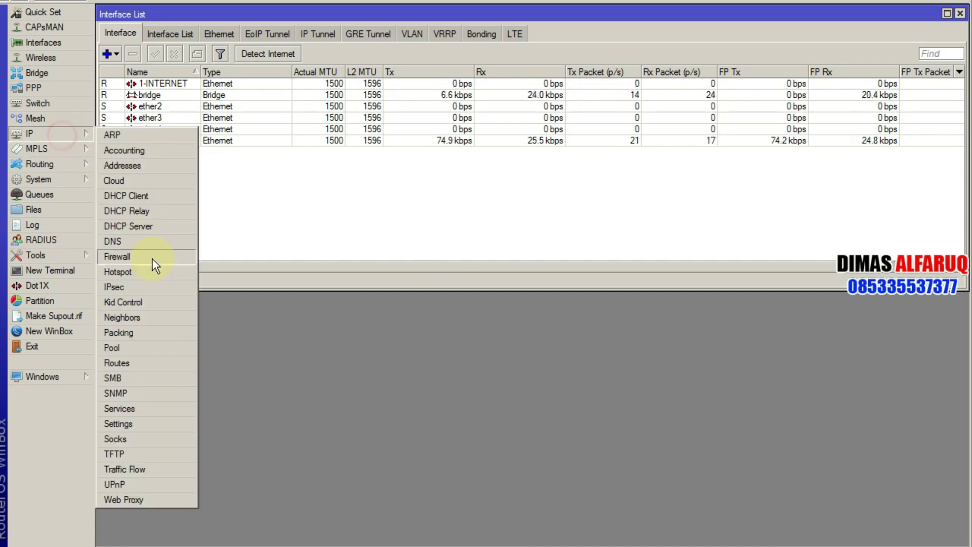
{"action": "left_click", "coordinate": [155, 269]}
{"action": "left_click_drag", "start_coordinate": [751, 238], "coordinate": [632, 163]}
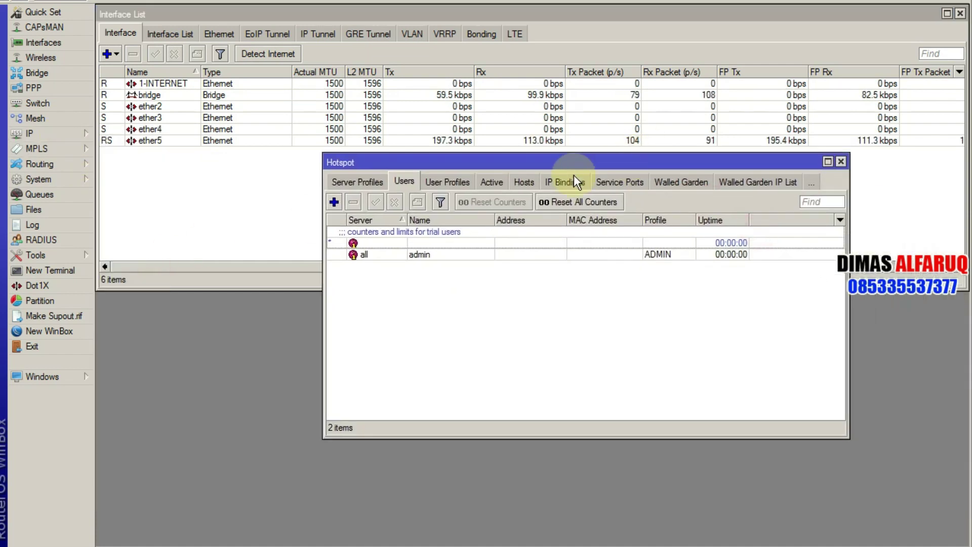
{"action": "left_click", "coordinate": [357, 181]}
{"action": "left_click", "coordinate": [399, 182]}
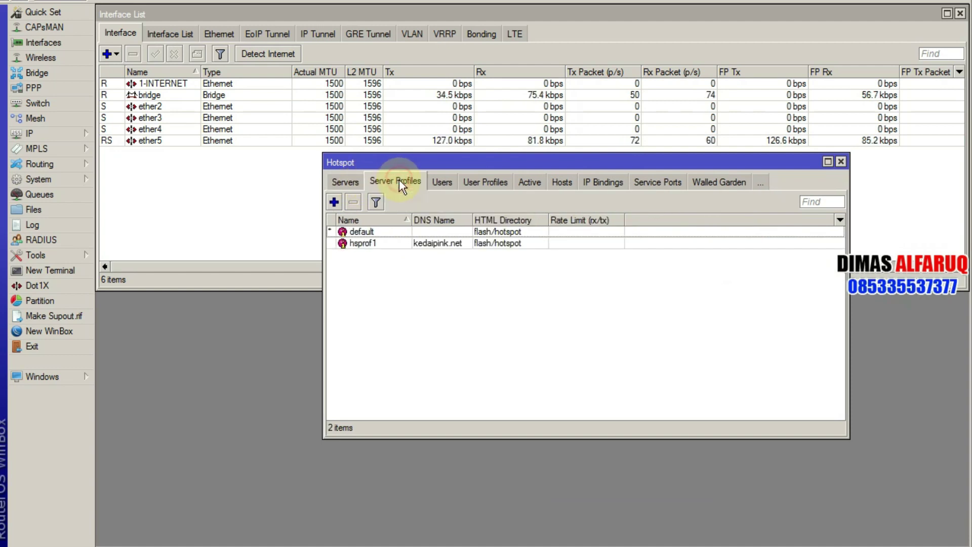
{"action": "left_click_drag", "start_coordinate": [489, 165], "coordinate": [316, 71]}
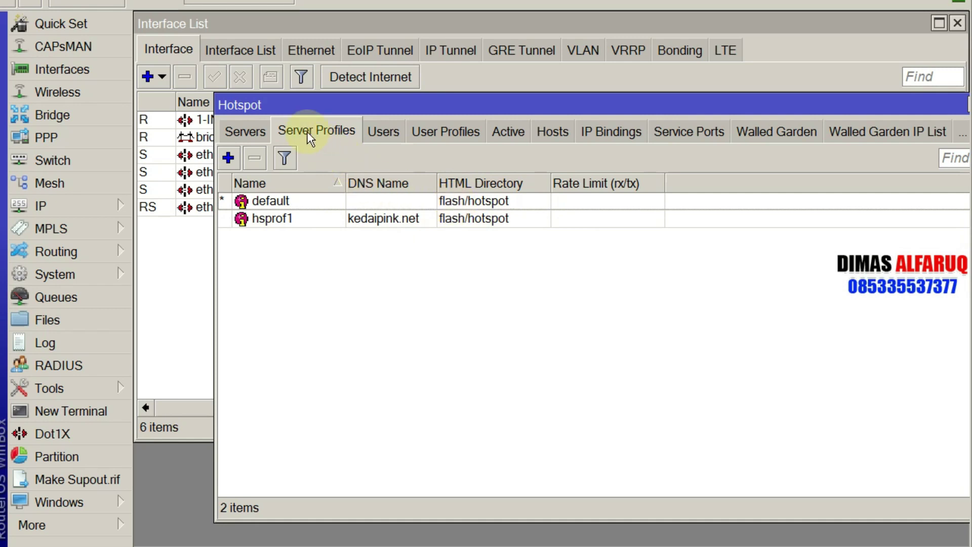
Step: Select the hsprof1 server profile and bring up the router's File List
{"action": "left_click", "coordinate": [76, 206]}
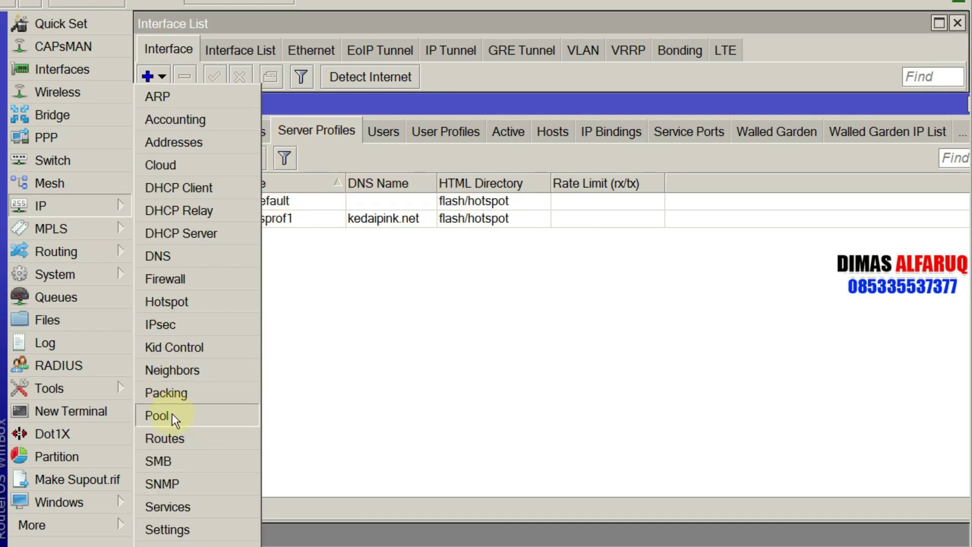
{"action": "left_click", "coordinate": [449, 104]}
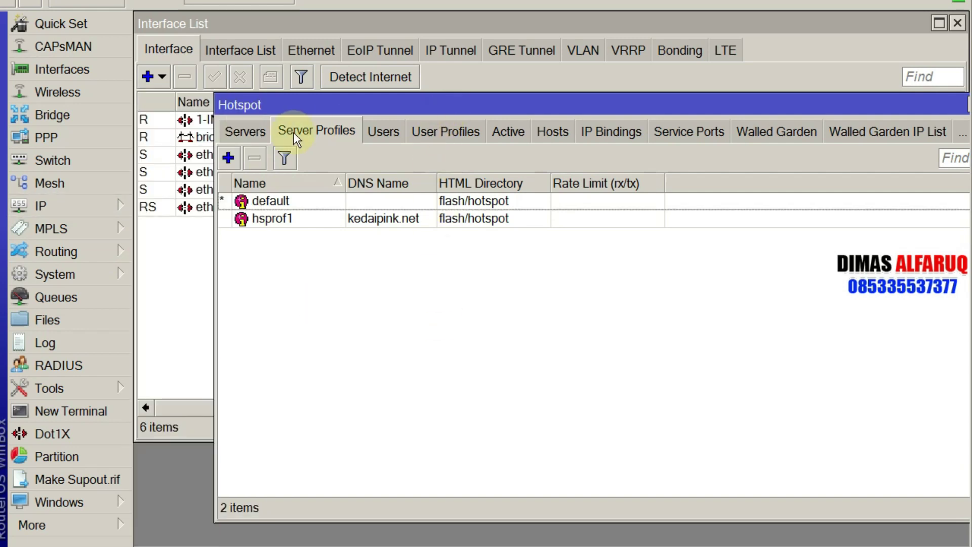
{"action": "left_click", "coordinate": [290, 219]}
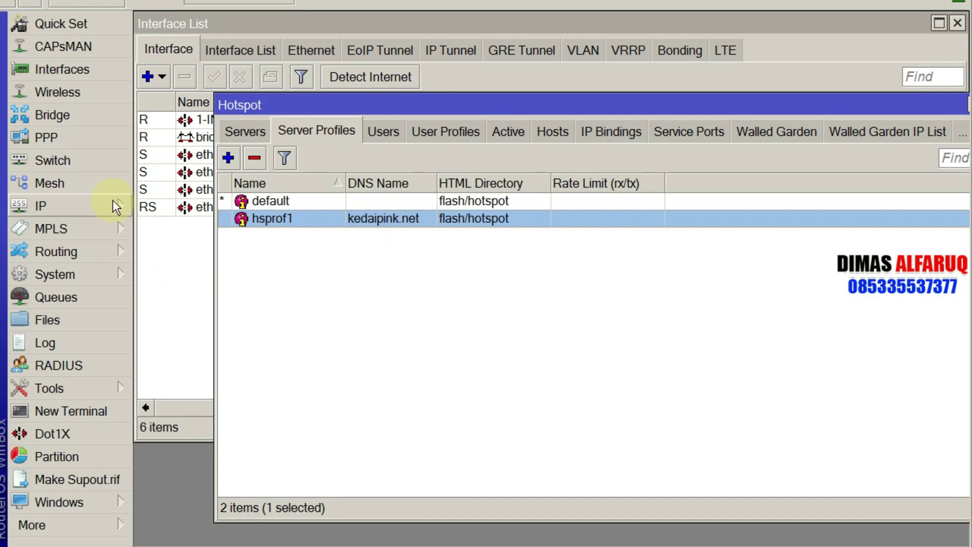
{"action": "left_click", "coordinate": [81, 311]}
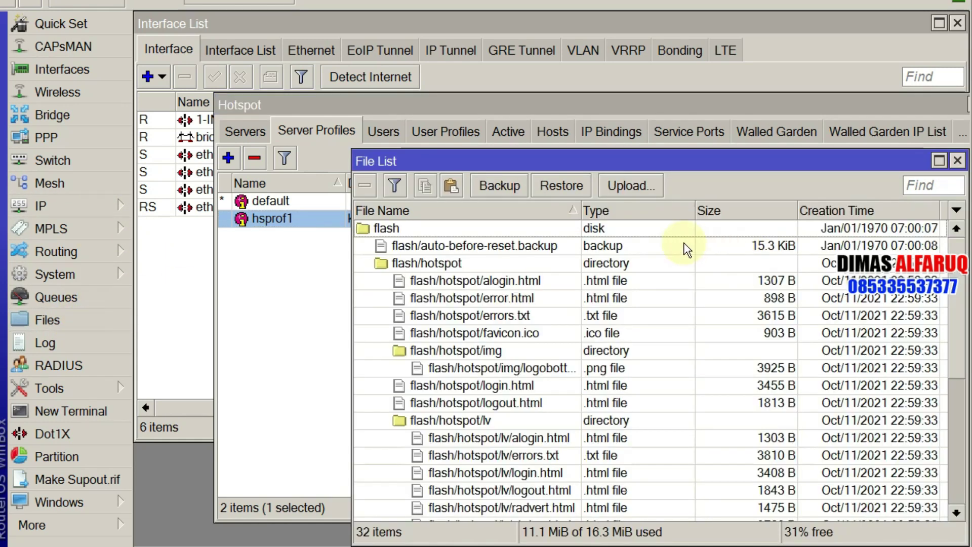
{"action": "left_click", "coordinate": [409, 232]}
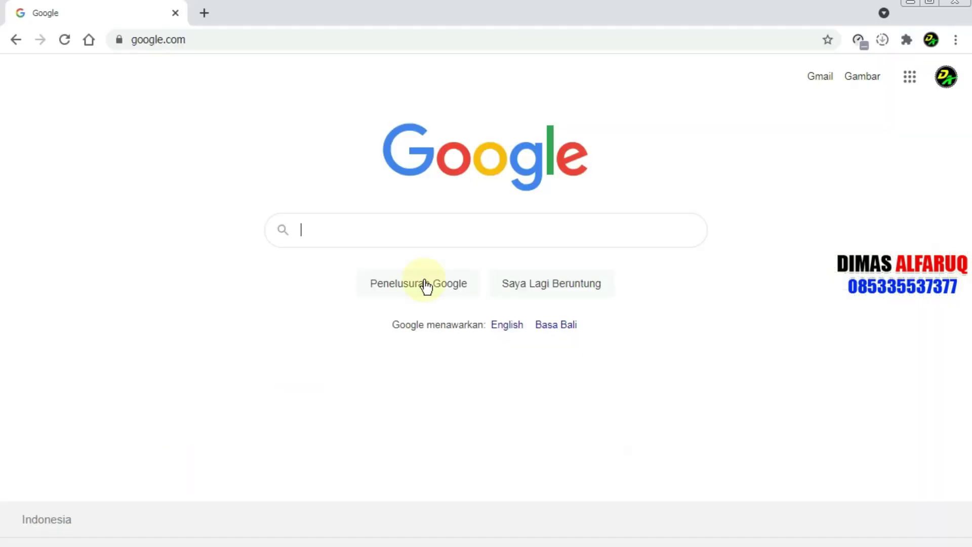
Step: Load kedaipink.net in a new Chrome tab to view the default MikroTik login page
{"action": "left_click", "coordinate": [205, 11]}
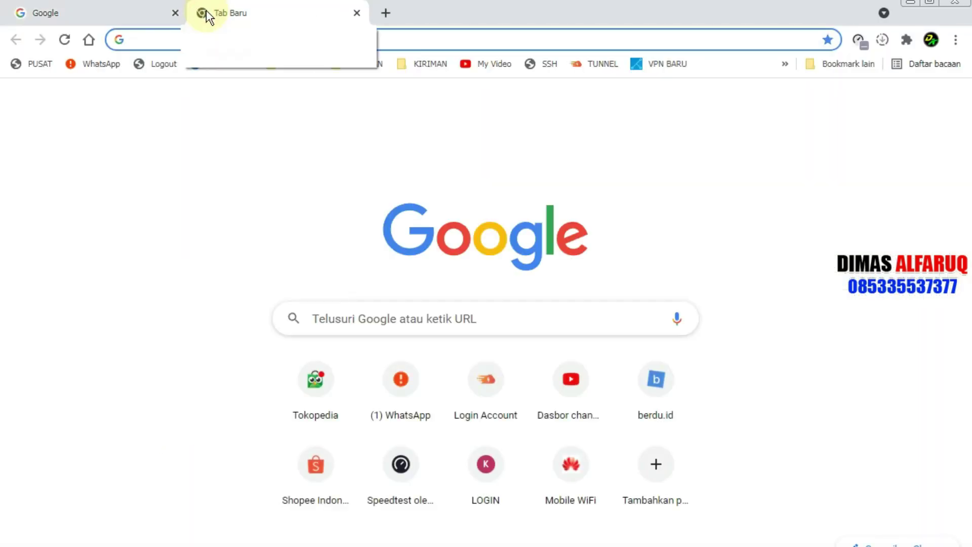
{"action": "type", "text": "ked"}
{"action": "key", "text": "Return"}
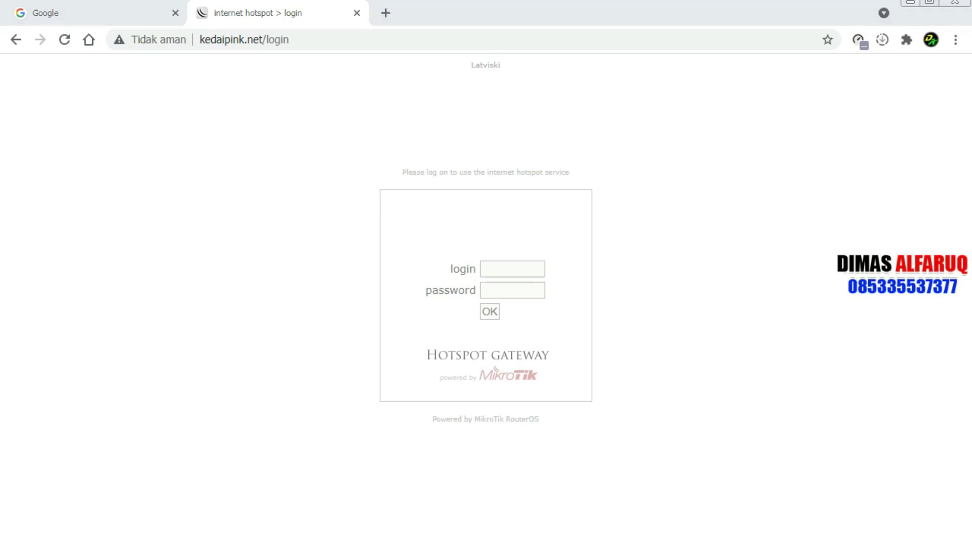
{"action": "key", "text": "alt+Tab"}
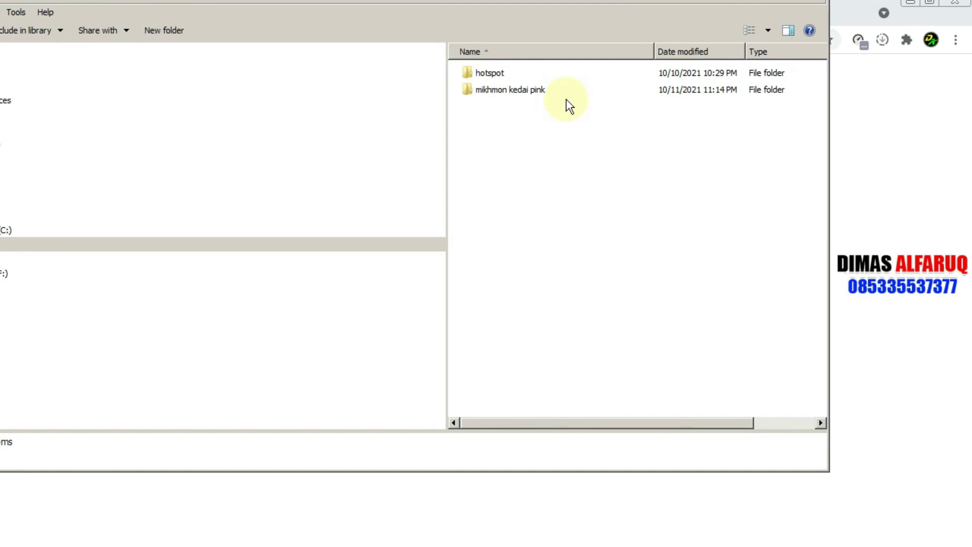
Step: Preview the custom login.html from the local hotspot folder in Chrome
{"action": "double_click", "coordinate": [514, 75]}
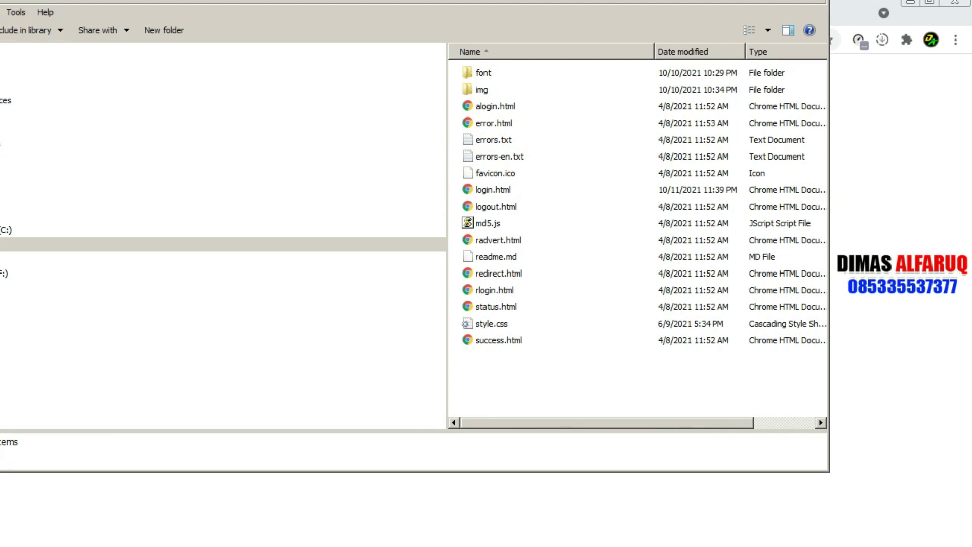
{"action": "key", "text": "BackSpace"}
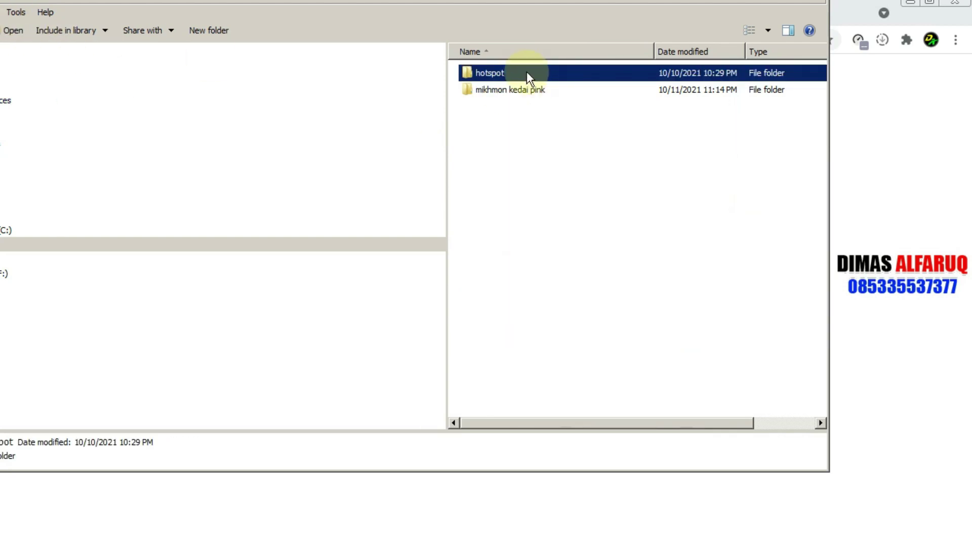
{"action": "double_click", "coordinate": [527, 72]}
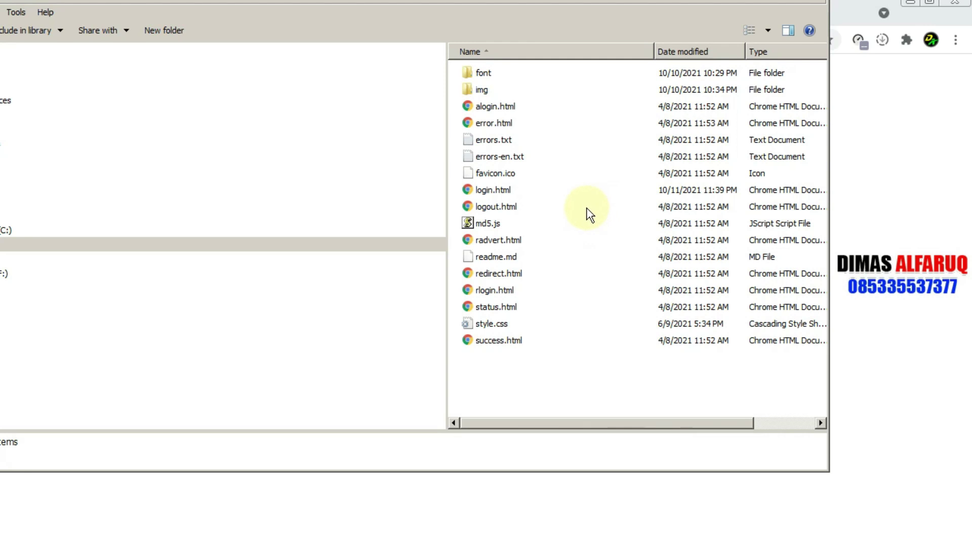
{"action": "left_click", "coordinate": [479, 192]}
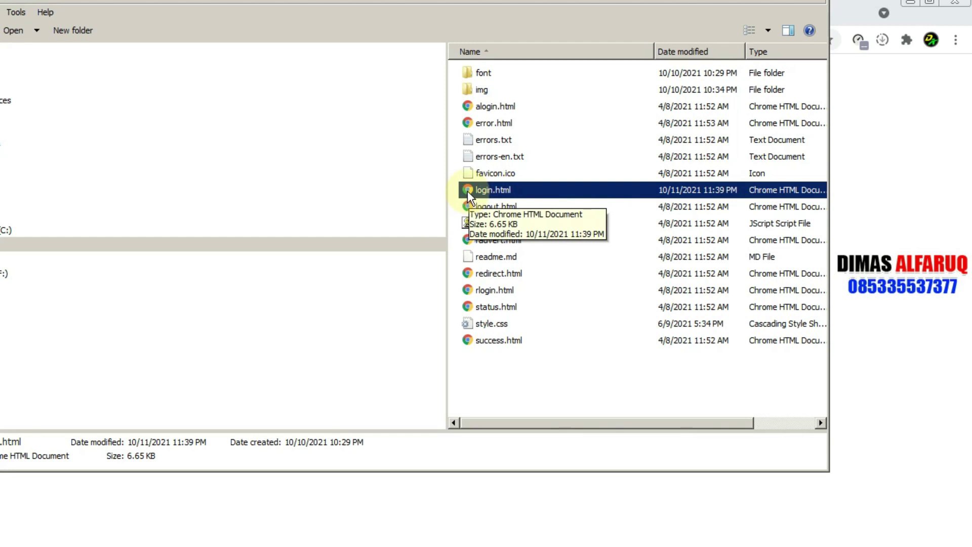
{"action": "double_click", "coordinate": [504, 192]}
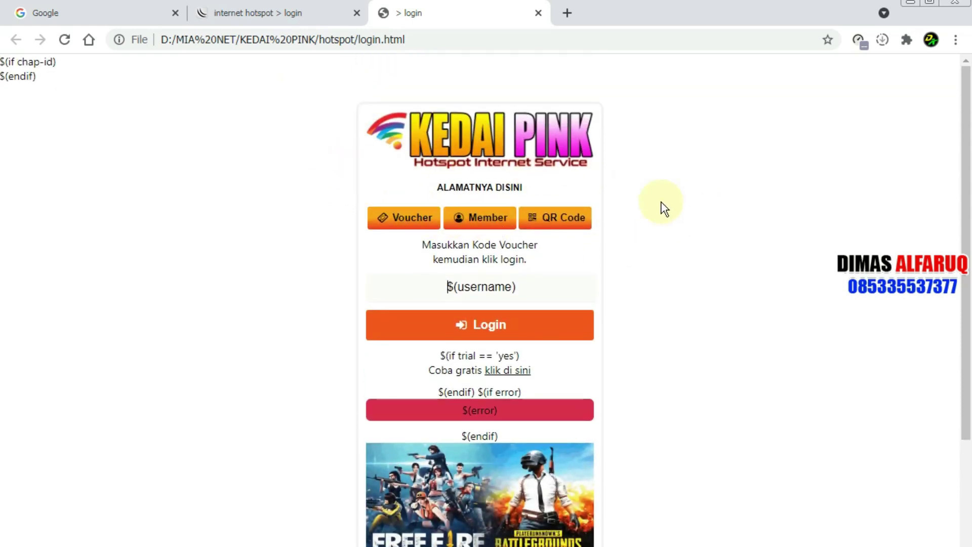
{"action": "scroll", "coordinate": [218, 147], "scroll_direction": "down", "scroll_amount": 3}
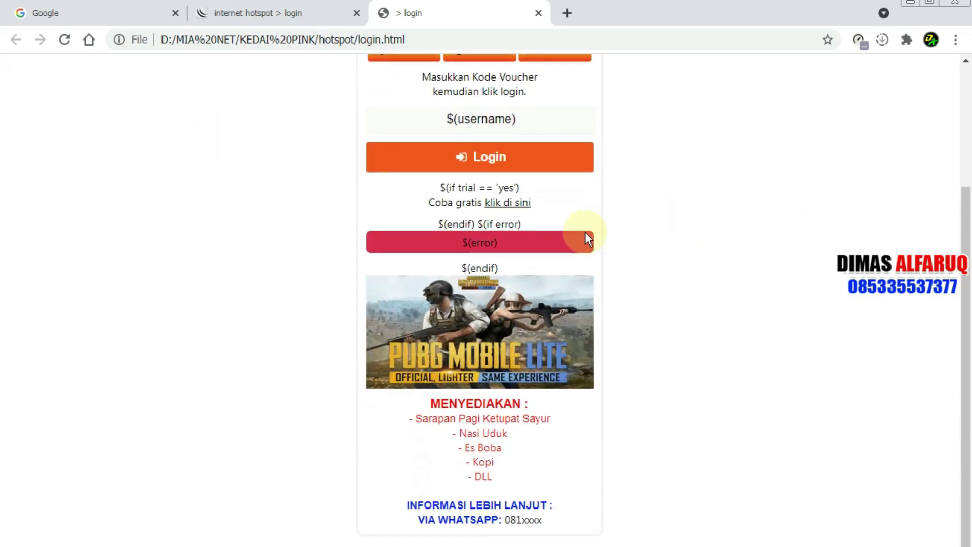
{"action": "scroll", "coordinate": [585, 231], "scroll_direction": "up", "scroll_amount": 3}
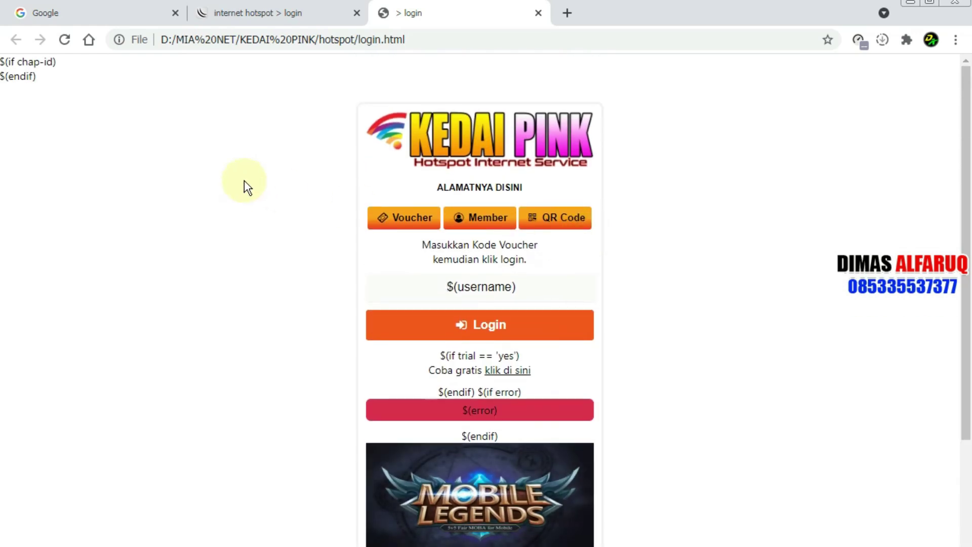
{"action": "scroll", "coordinate": [245, 187], "scroll_direction": "down", "scroll_amount": 3}
{"action": "scroll", "coordinate": [283, 182], "scroll_direction": "up", "scroll_amount": 4}
{"action": "scroll", "coordinate": [366, 201], "scroll_direction": "down", "scroll_amount": 1}
{"action": "scroll", "coordinate": [365, 200], "scroll_direction": "down", "scroll_amount": 3}
{"action": "scroll", "coordinate": [365, 200], "scroll_direction": "up", "scroll_amount": 3}
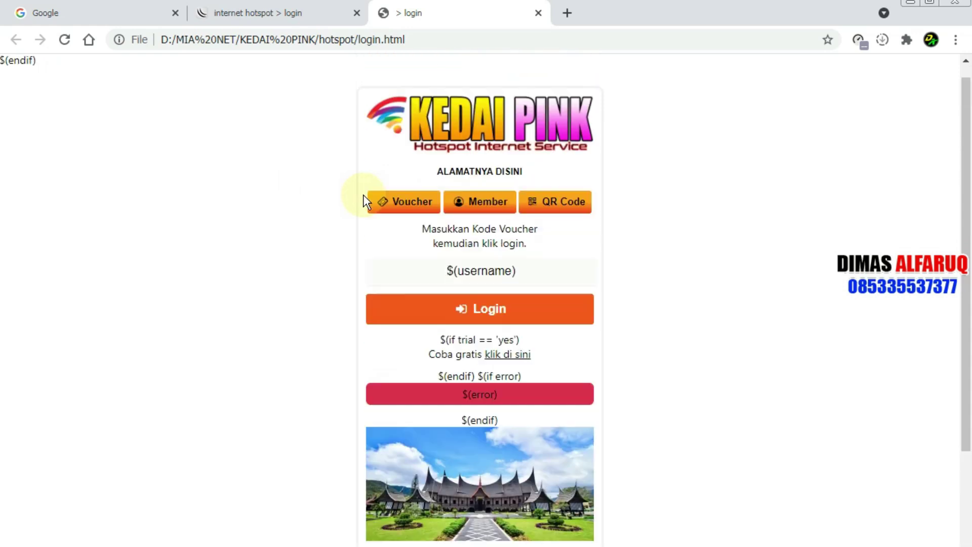
{"action": "left_click", "coordinate": [486, 205]}
{"action": "left_click", "coordinate": [393, 202]}
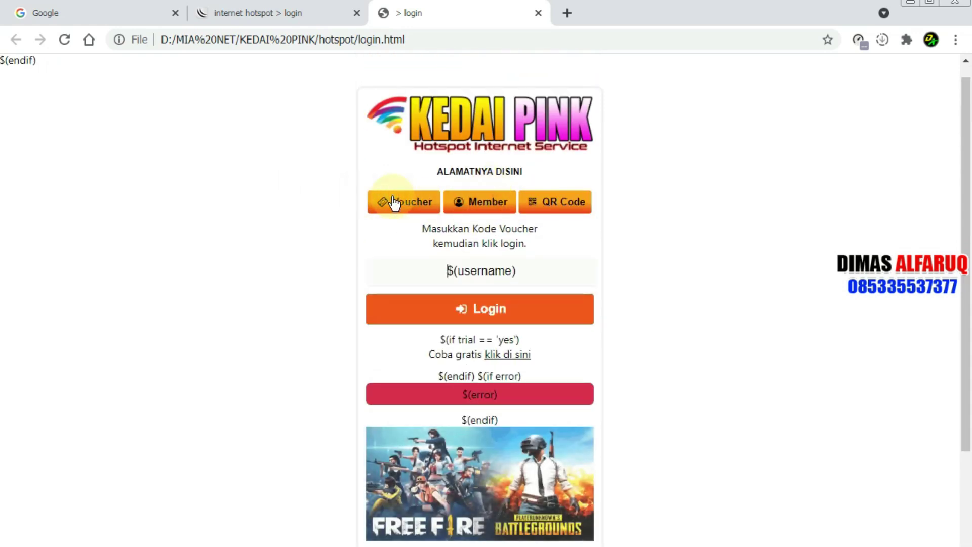
{"action": "scroll", "coordinate": [351, 229], "scroll_direction": "down", "scroll_amount": 3}
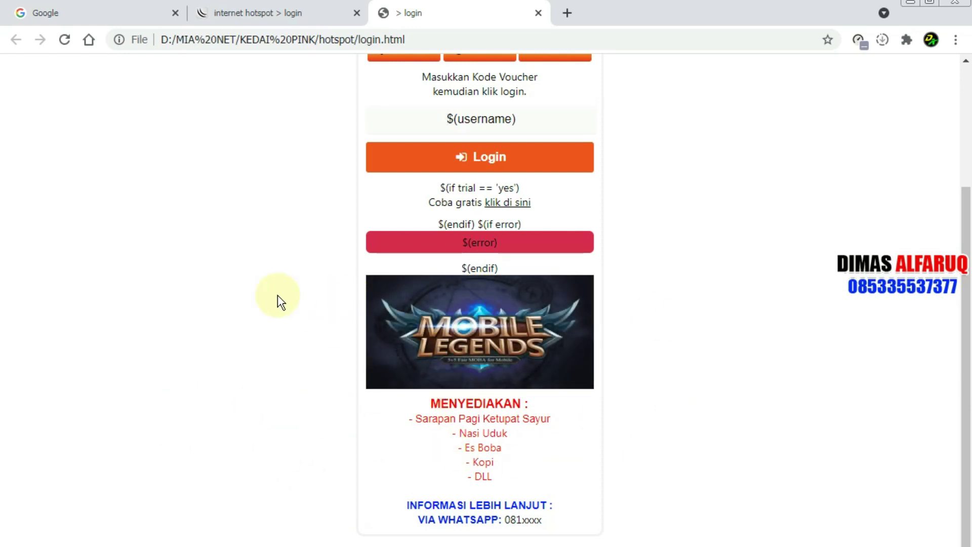
{"action": "scroll", "coordinate": [167, 284], "scroll_direction": "up", "scroll_amount": 2}
{"action": "scroll", "coordinate": [166, 284], "scroll_direction": "up", "scroll_amount": 2}
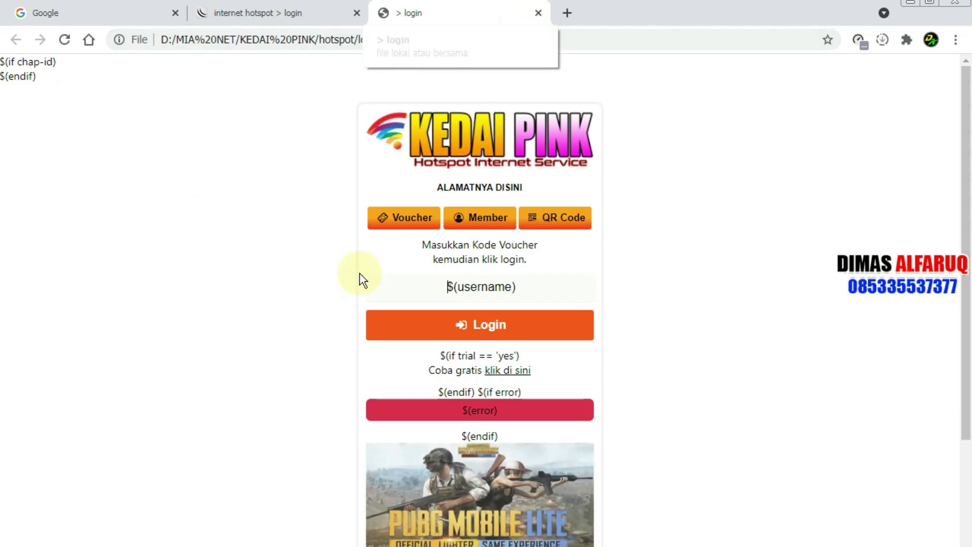
Step: Close the local login preview tab and return to the Explorer hotspot folder
{"action": "left_click", "coordinate": [538, 13]}
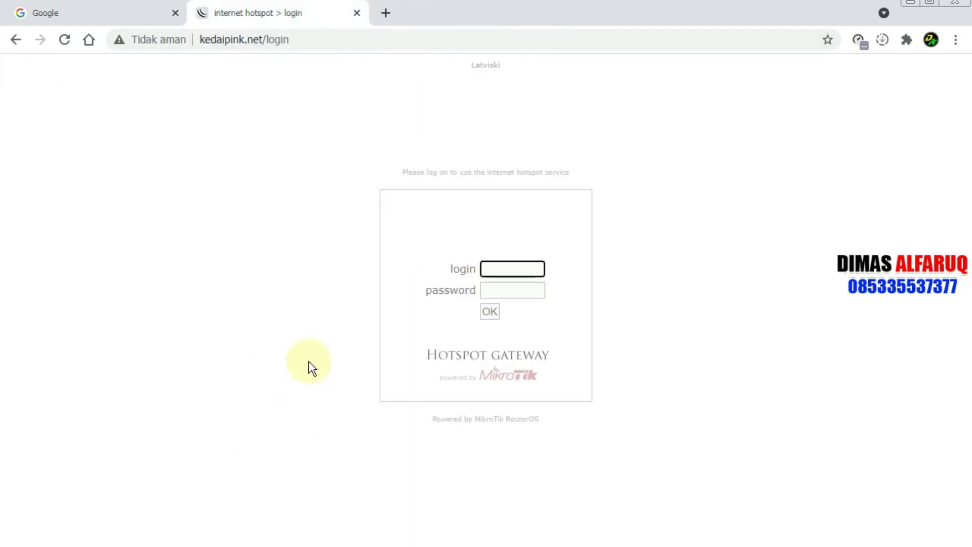
{"action": "key", "text": "alt+Tab"}
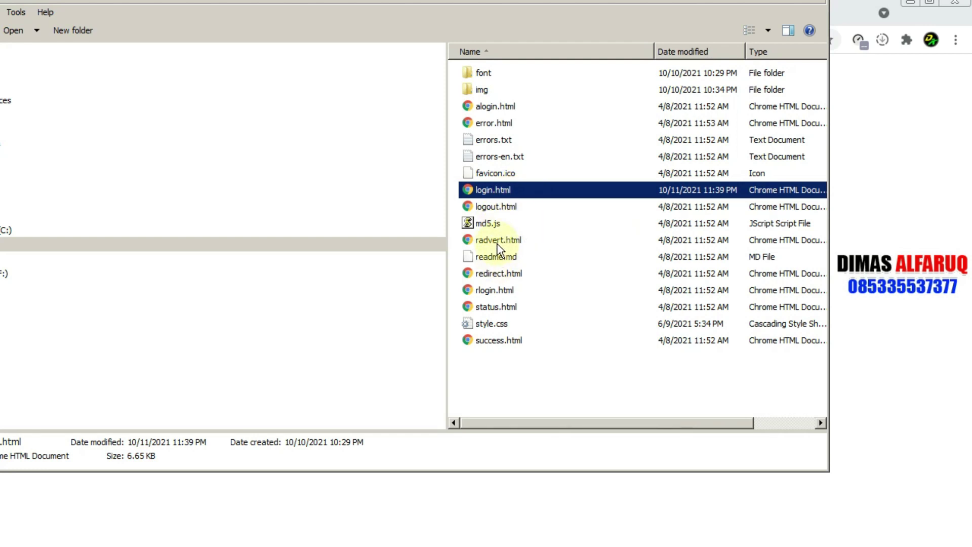
Step: Check md5.js and login.html locally, then bring WinBox's File List back into view
{"action": "left_click", "coordinate": [497, 227]}
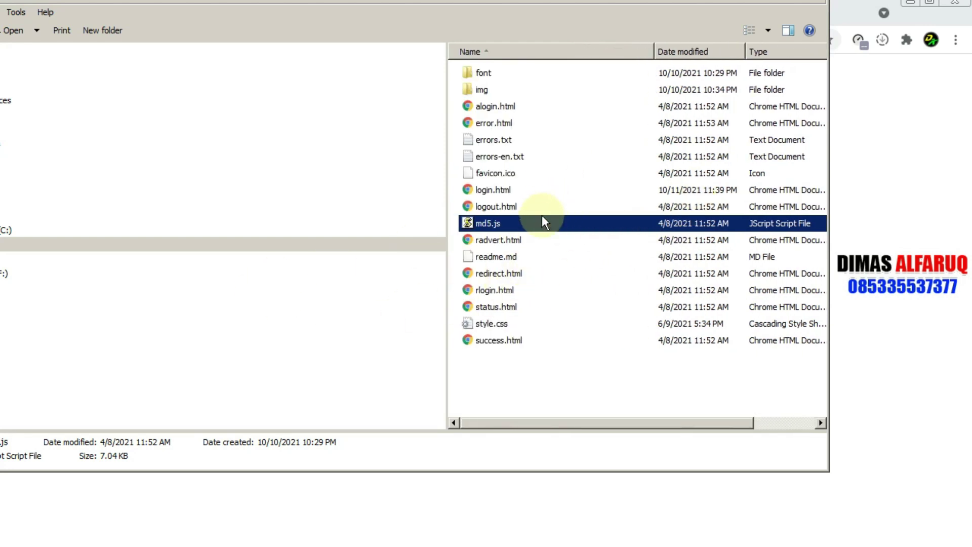
{"action": "left_click", "coordinate": [487, 190]}
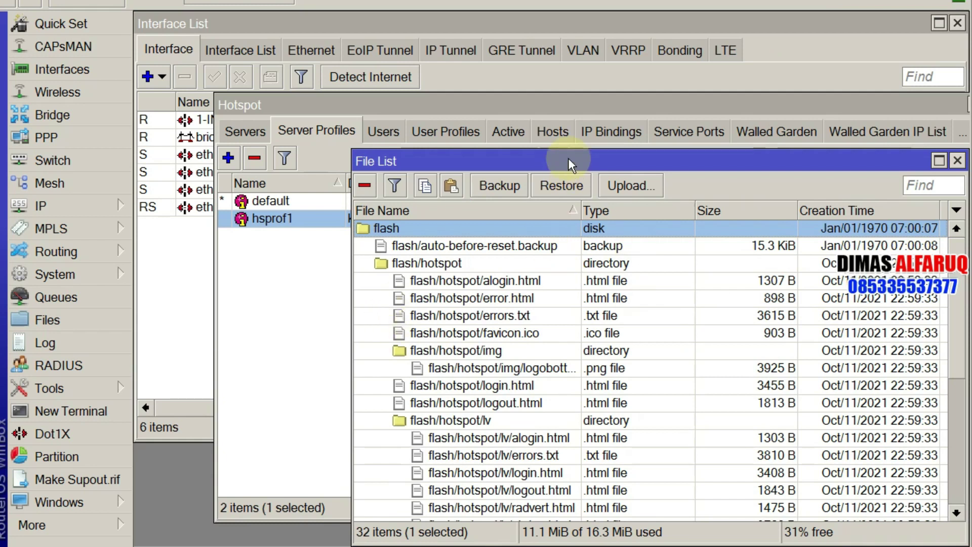
{"action": "left_click_drag", "start_coordinate": [565, 159], "coordinate": [484, 64]}
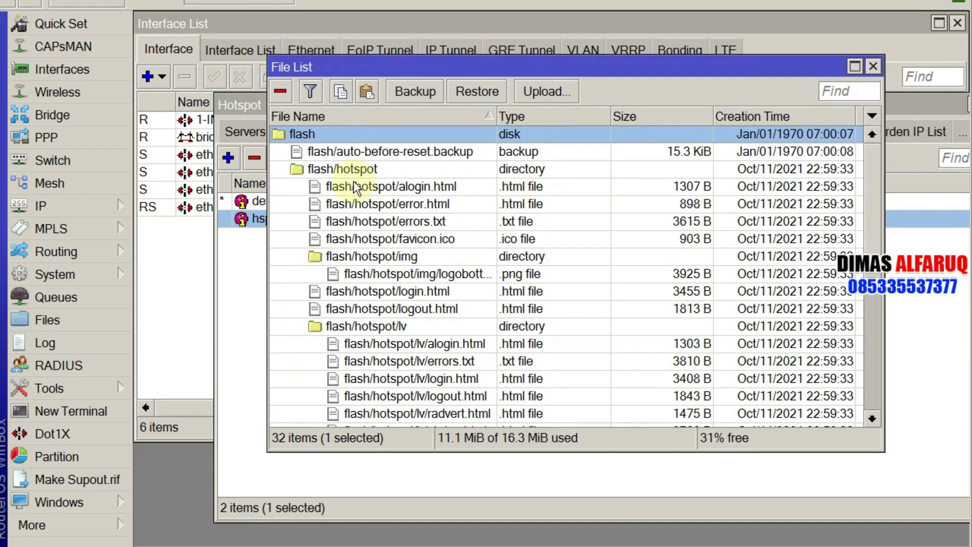
Step: Reopen the File List and select all 32 router files with Ctrl+A
{"action": "left_click", "coordinate": [873, 66]}
{"action": "left_click", "coordinate": [63, 320]}
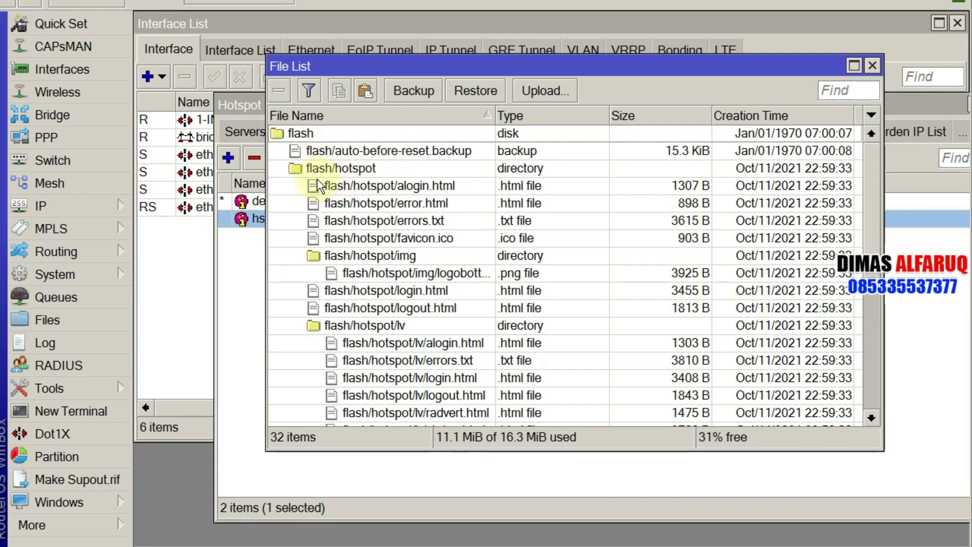
{"action": "left_click", "coordinate": [386, 223]}
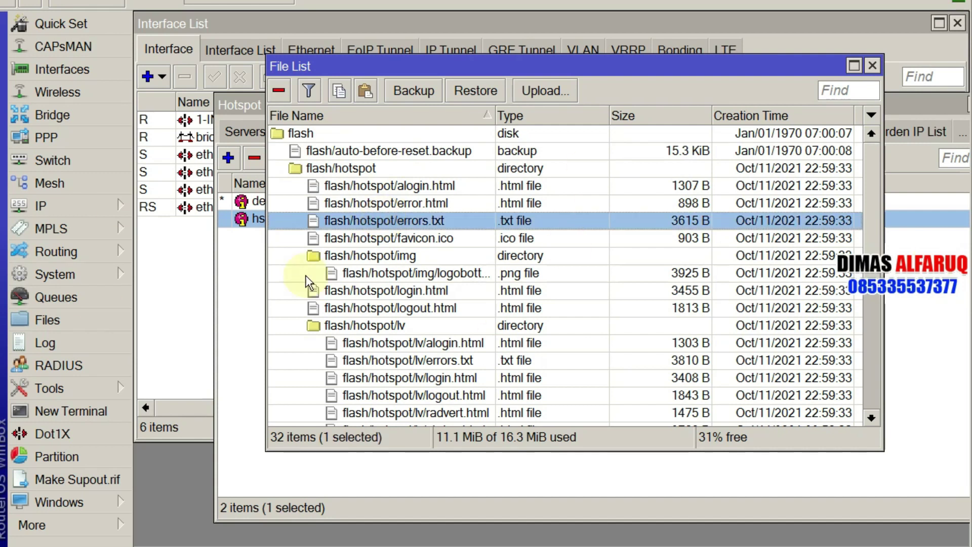
{"action": "key", "text": "ctrl+a"}
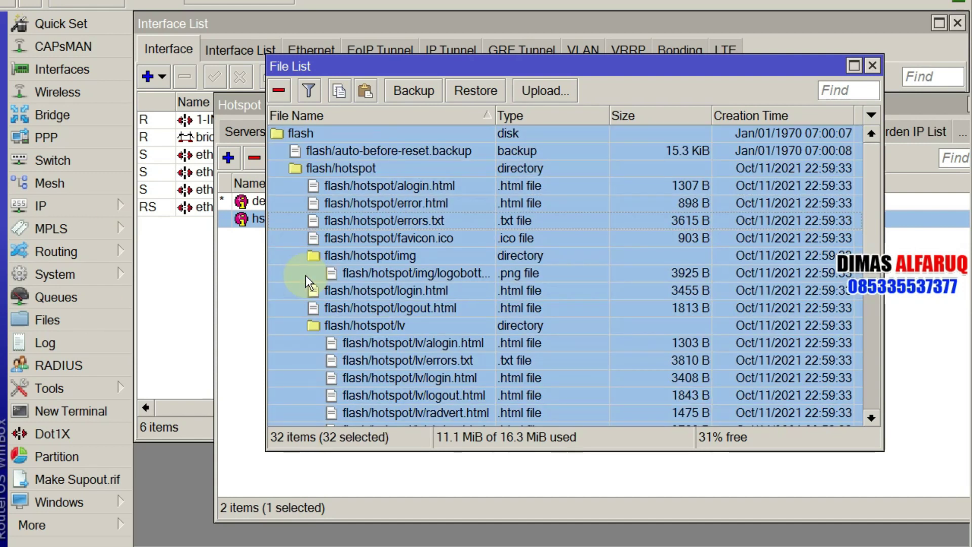
{"action": "left_click", "coordinate": [315, 135]}
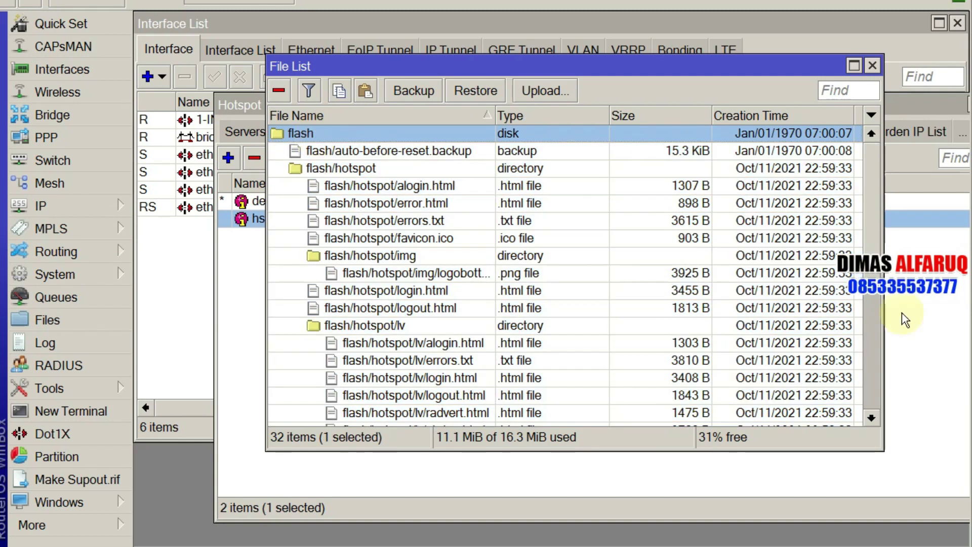
{"action": "left_click_drag", "start_coordinate": [877, 167], "coordinate": [894, 384]}
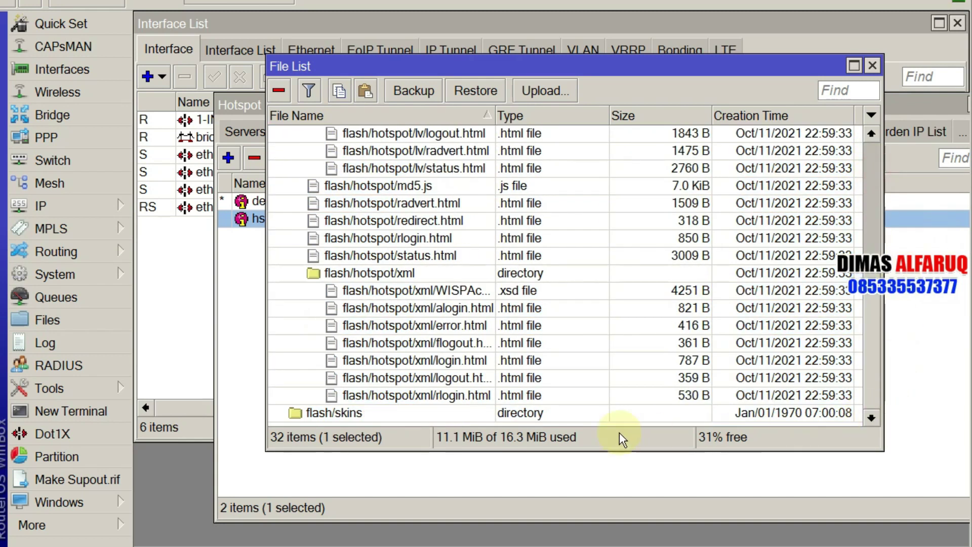
{"action": "key", "text": "ctrl+a"}
{"action": "scroll", "coordinate": [573, 393], "scroll_direction": "up", "scroll_amount": 5}
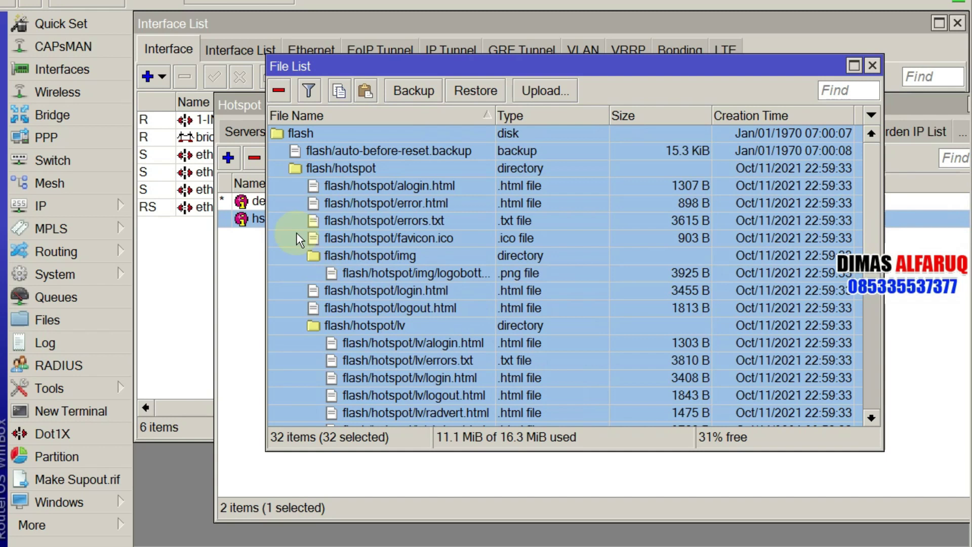
{"action": "left_click", "coordinate": [304, 133], "text": "ctrl"}
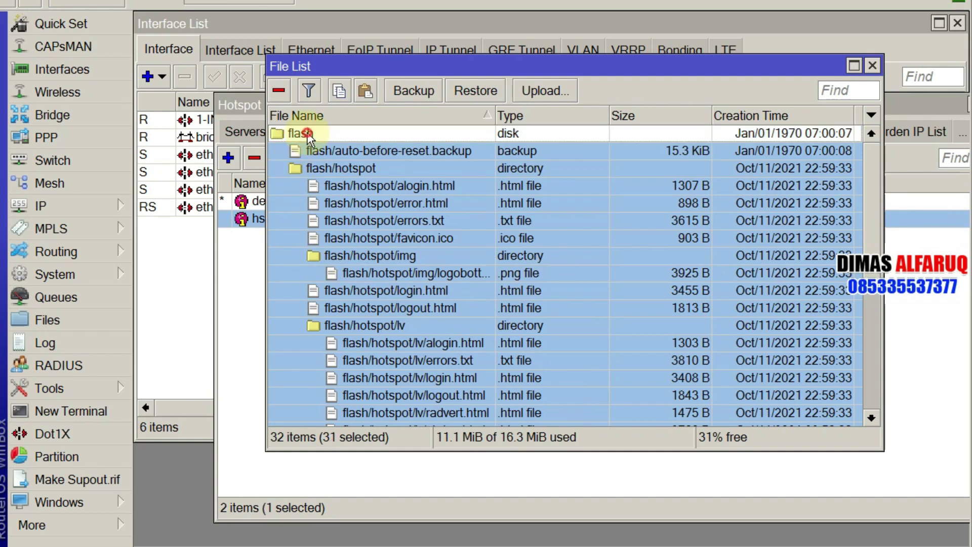
{"action": "left_click", "coordinate": [375, 186], "text": "ctrl"}
{"action": "left_click", "coordinate": [369, 183], "text": "ctrl"}
{"action": "left_click", "coordinate": [360, 168], "text": "ctrl"}
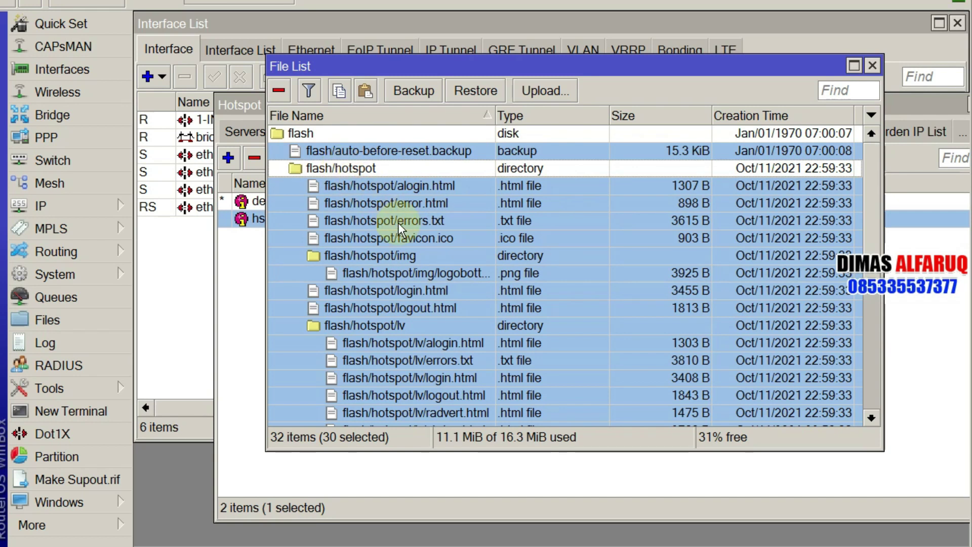
{"action": "key", "text": "ctrl+a"}
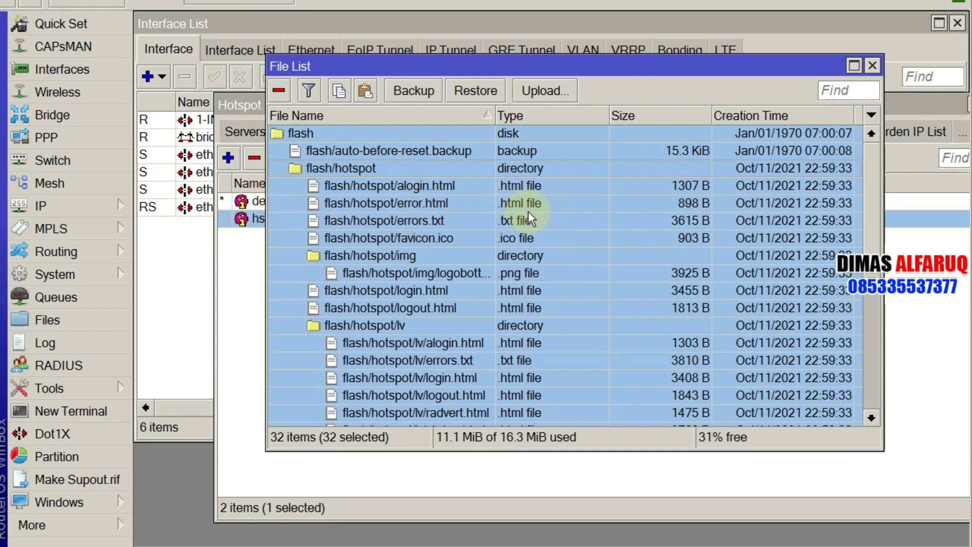
Step: Remove all selected router files, leaving only the flash disk with 11.0 MiB used
{"action": "left_click", "coordinate": [378, 173]}
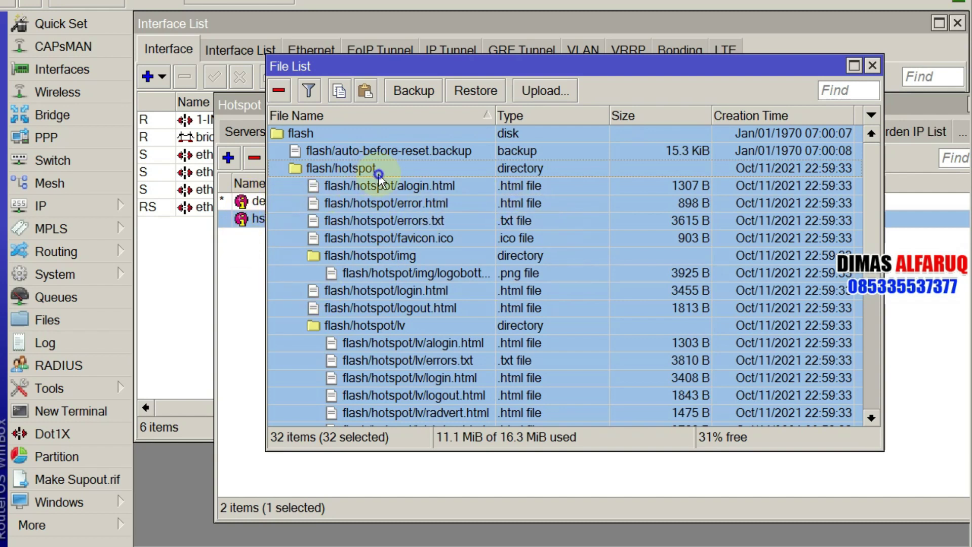
{"action": "right_click", "coordinate": [378, 173]}
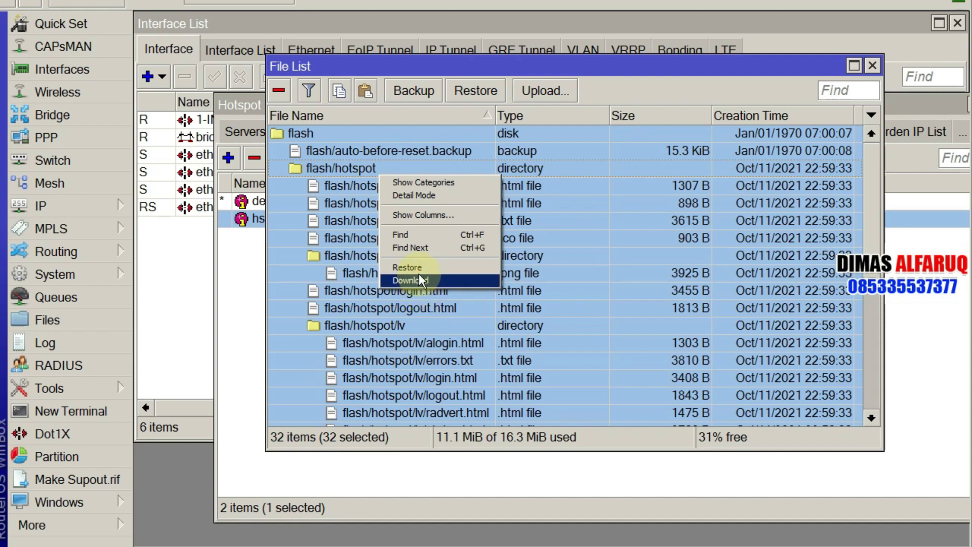
{"action": "left_click", "coordinate": [278, 92]}
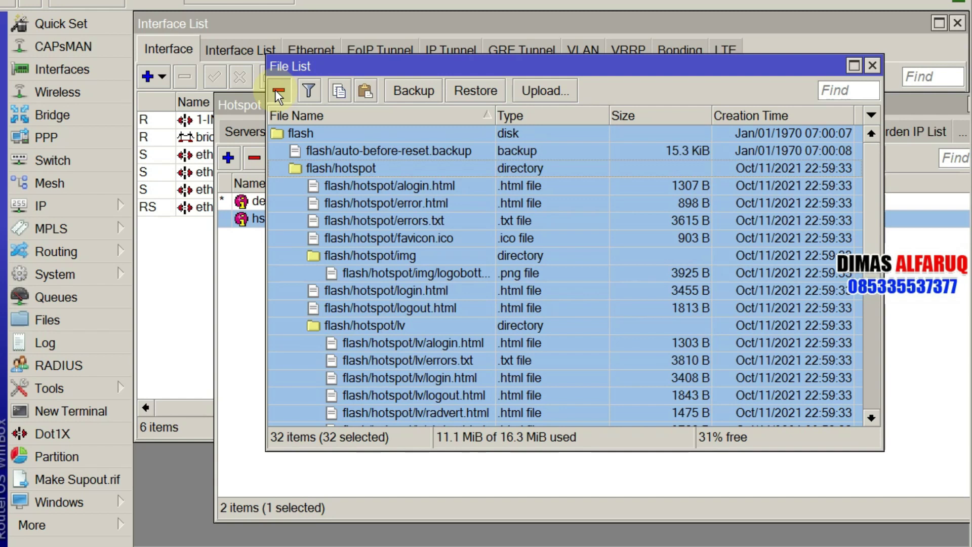
{"action": "left_click", "coordinate": [277, 92]}
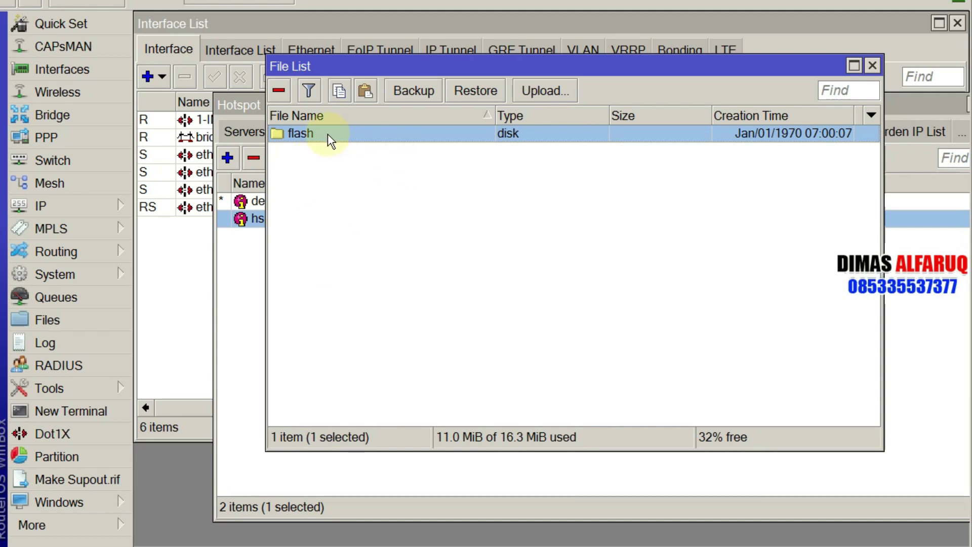
Step: Close the Interface List and arrange the Hotspot and File List windows side by side
{"action": "left_click_drag", "start_coordinate": [438, 63], "coordinate": [530, 272]}
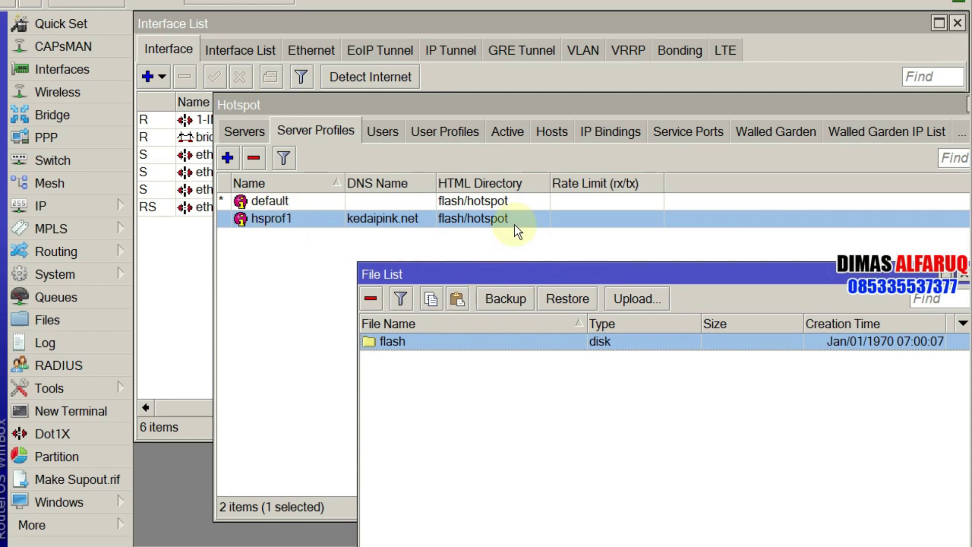
{"action": "left_click", "coordinate": [958, 23]}
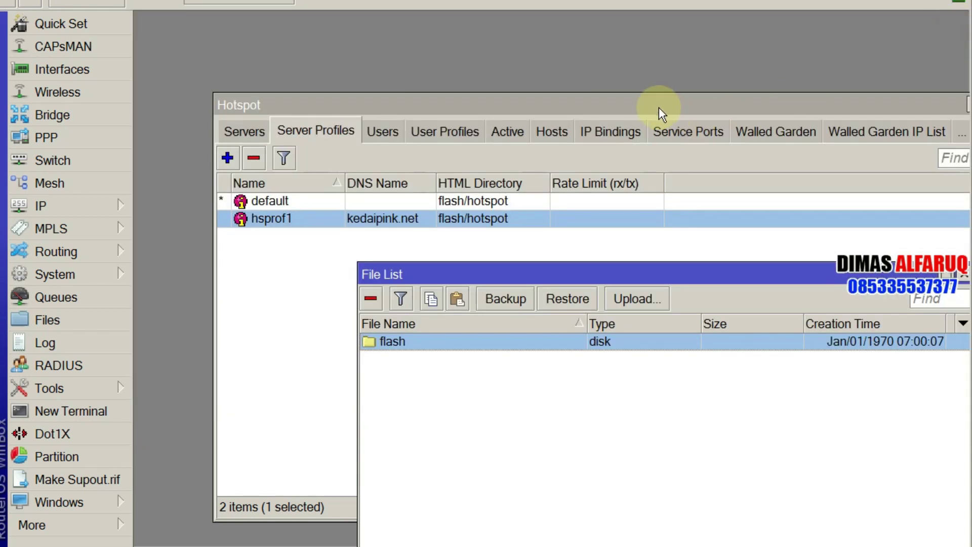
{"action": "left_click_drag", "start_coordinate": [661, 107], "coordinate": [566, 51]}
{"action": "left_click_drag", "start_coordinate": [314, 70], "coordinate": [372, 46]}
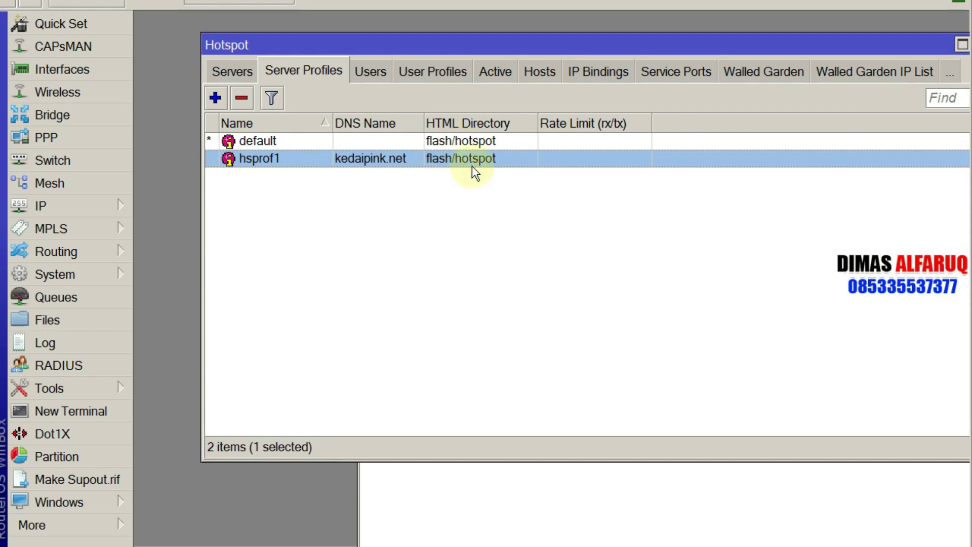
{"action": "left_click", "coordinate": [469, 495]}
{"action": "left_click_drag", "start_coordinate": [597, 275], "coordinate": [491, 90]}
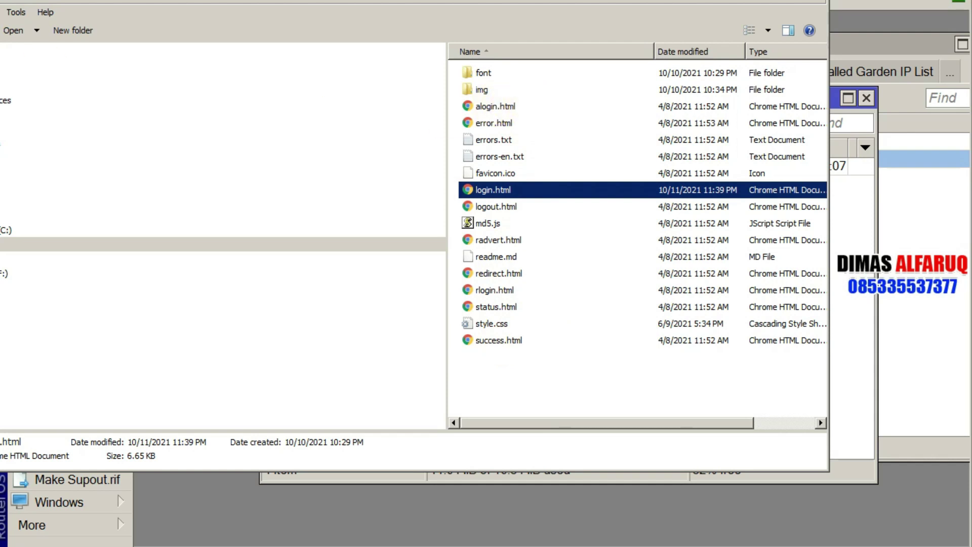
Step: Drag the local KEDAI PINK hotspot folder onto the router's flash disk in File List
{"action": "key", "text": "BackSpace"}
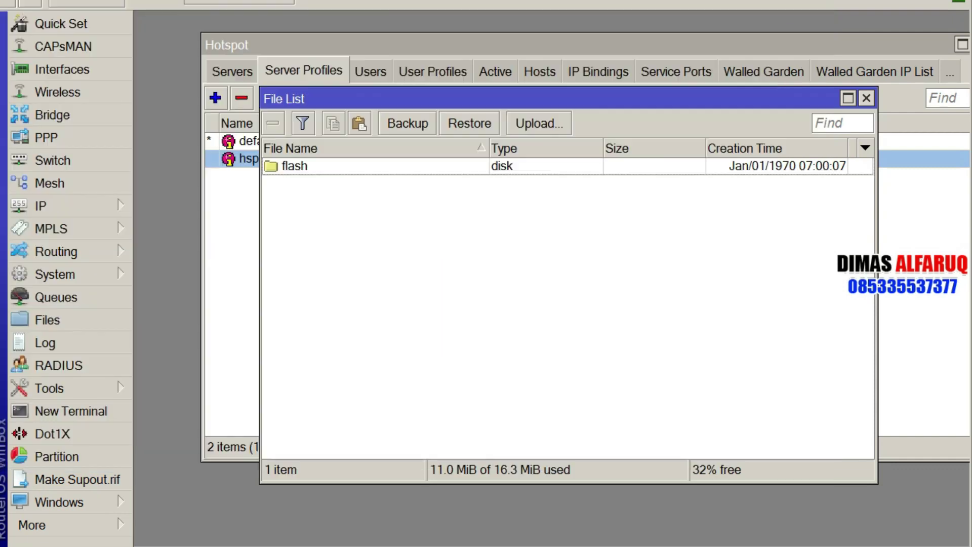
{"action": "left_click", "coordinate": [317, 168]}
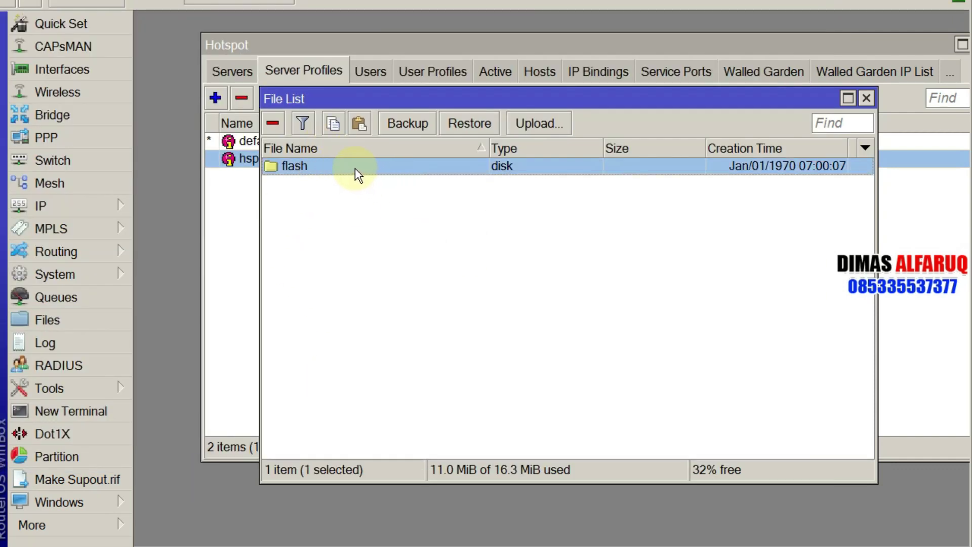
{"action": "key", "text": "alt+Tab"}
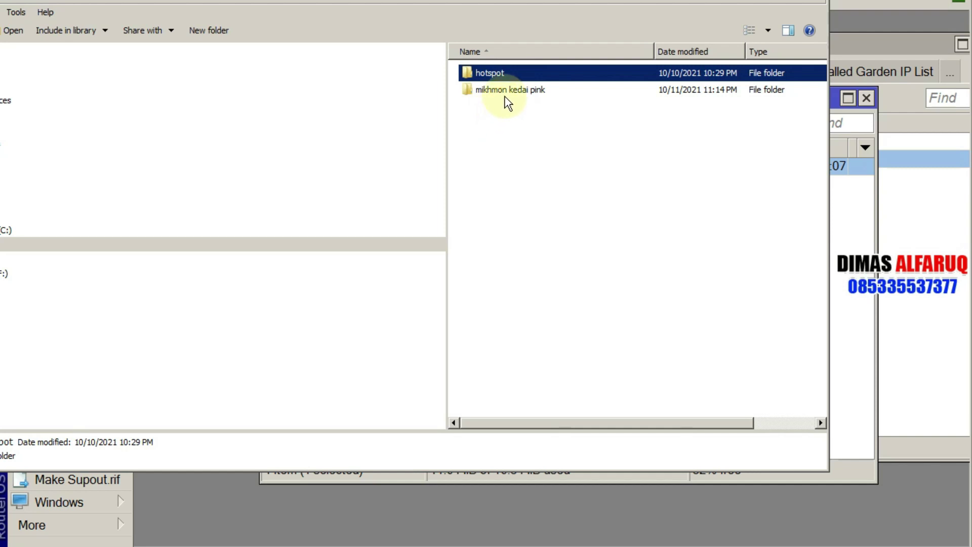
{"action": "left_click_drag", "start_coordinate": [508, 74], "coordinate": [38, 530]}
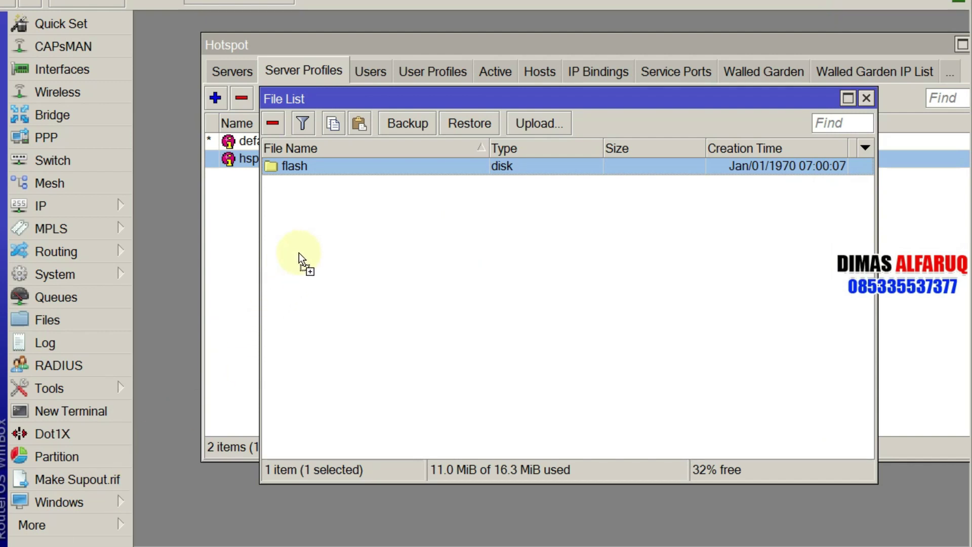
{"action": "left_click_drag", "start_coordinate": [351, 200], "coordinate": [406, 169]}
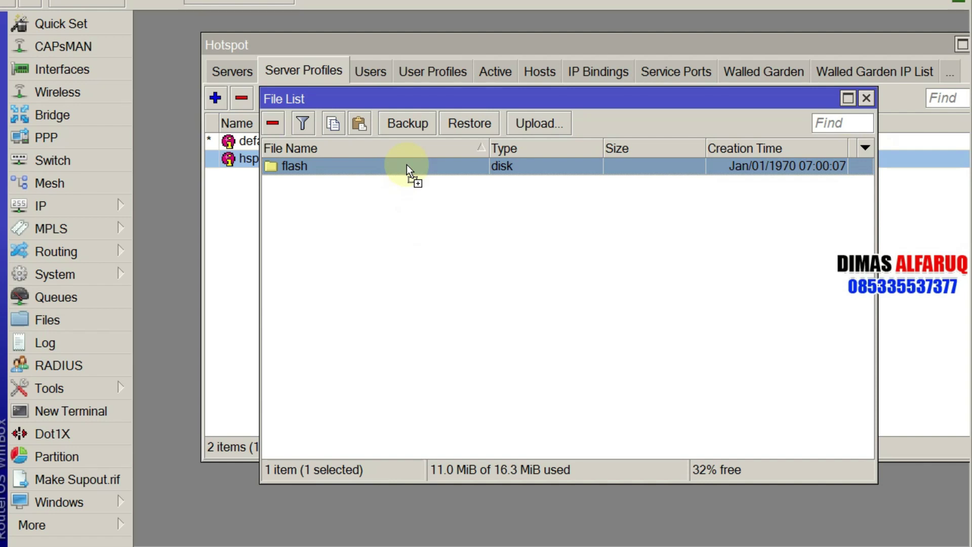
{"action": "left_click_drag", "start_coordinate": [406, 165], "coordinate": [427, 166]}
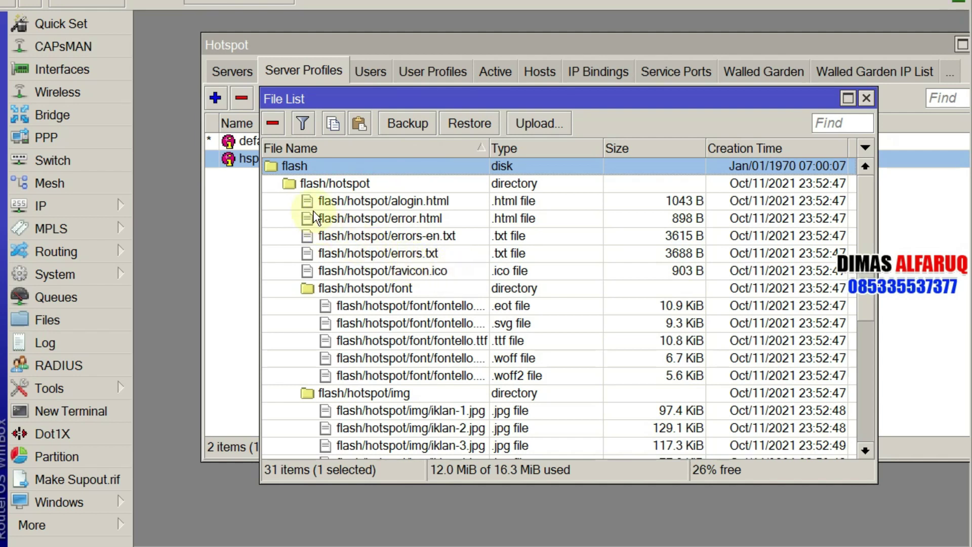
{"action": "left_click", "coordinate": [358, 184]}
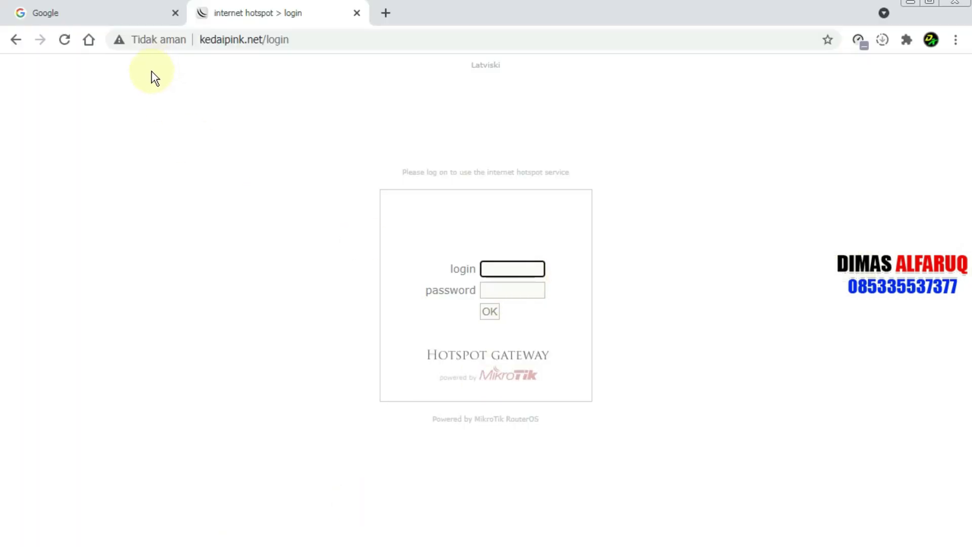
Step: Reload kedaipink.net/login and scroll through the new KEDAI PINK voucher login page
{"action": "left_click", "coordinate": [64, 39]}
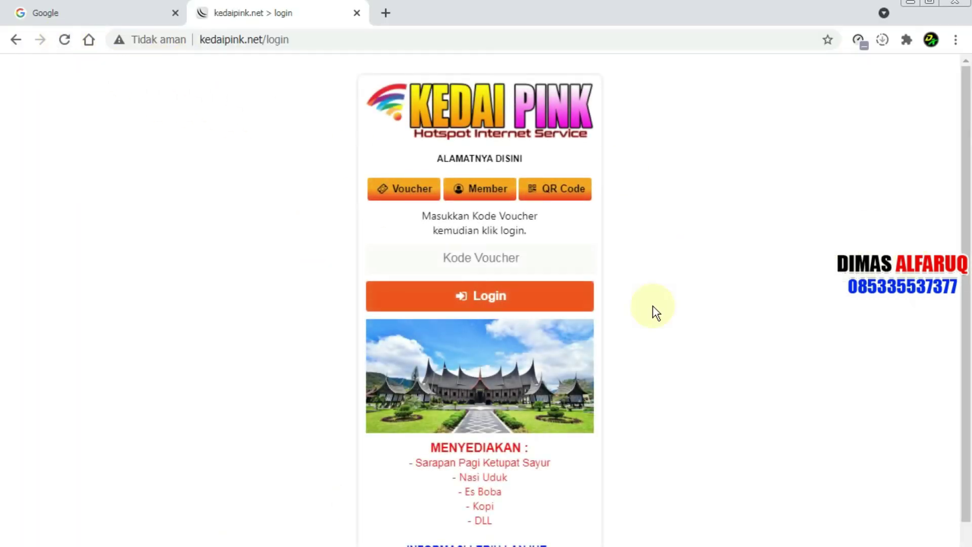
{"action": "scroll", "coordinate": [500, 255], "scroll_direction": "down", "scroll_amount": 1}
{"action": "scroll", "coordinate": [575, 260], "scroll_direction": "up", "scroll_amount": 1}
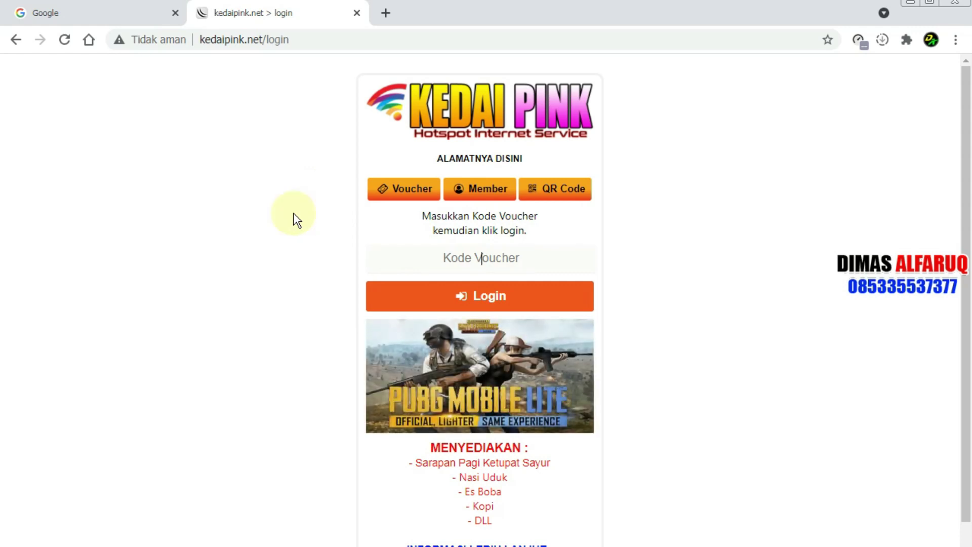
{"action": "key", "text": "alt+Tab"}
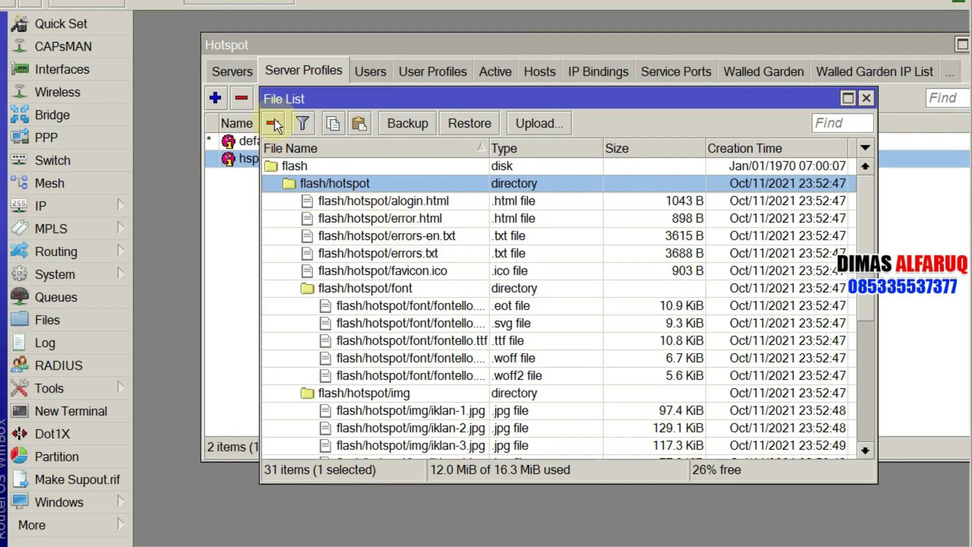
Step: Delete the router's flash/hotspot folder and upload all KEDAI PINK page files directly into flash
{"action": "left_click", "coordinate": [274, 125]}
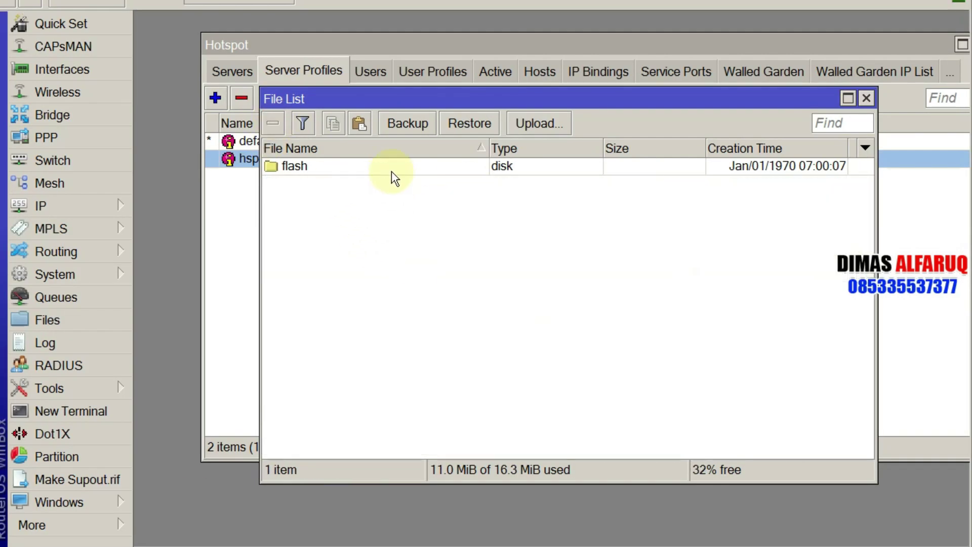
{"action": "left_click", "coordinate": [391, 169]}
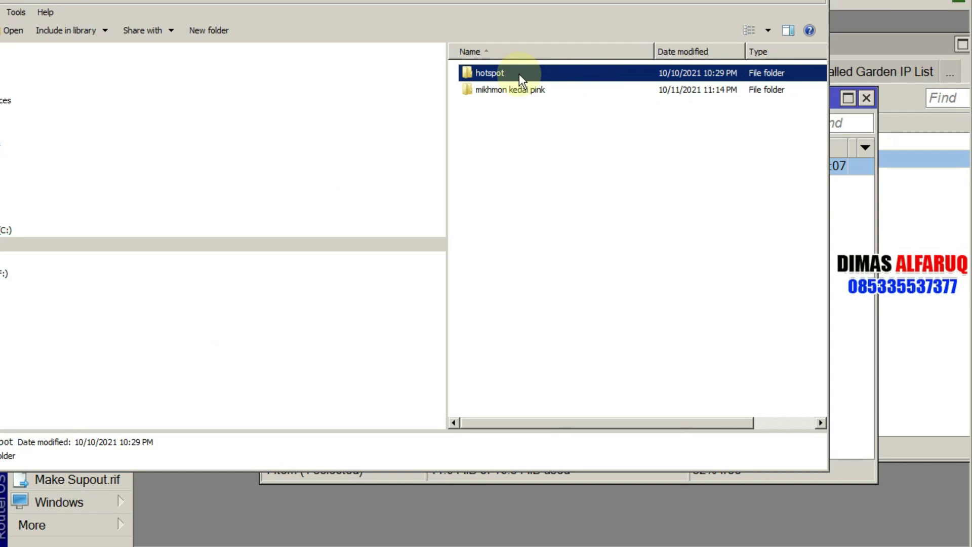
{"action": "double_click", "coordinate": [519, 74]}
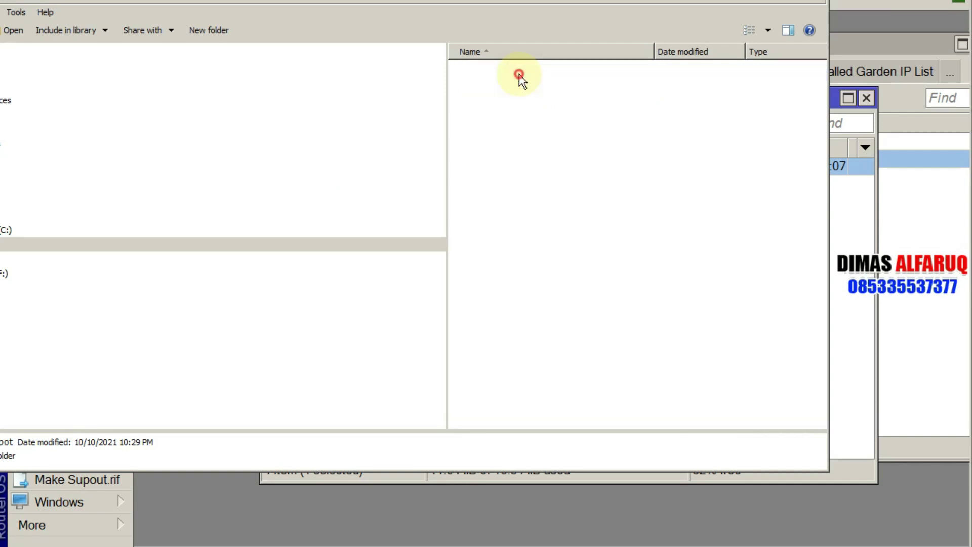
{"action": "left_click", "coordinate": [550, 142]}
{"action": "key", "text": "ctrl+a"}
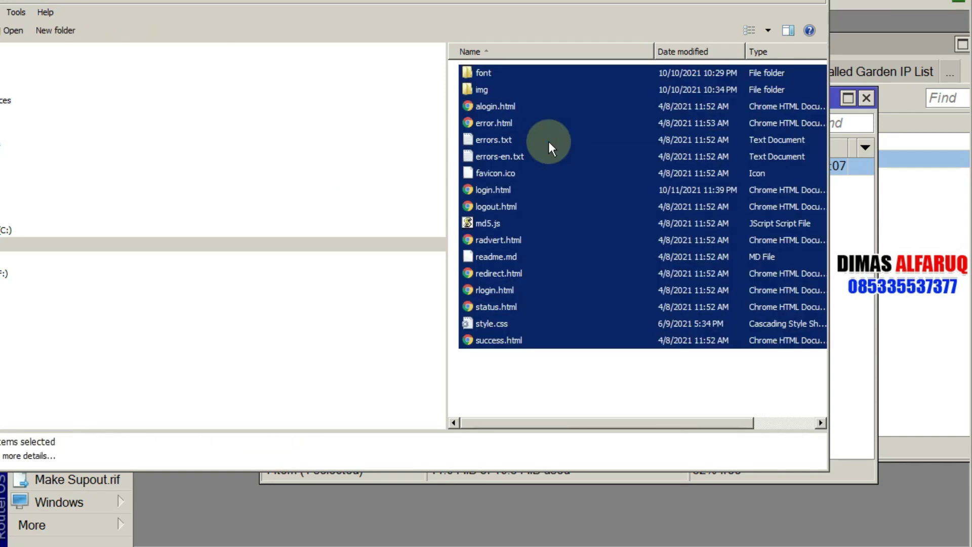
{"action": "double_click", "coordinate": [549, 78]}
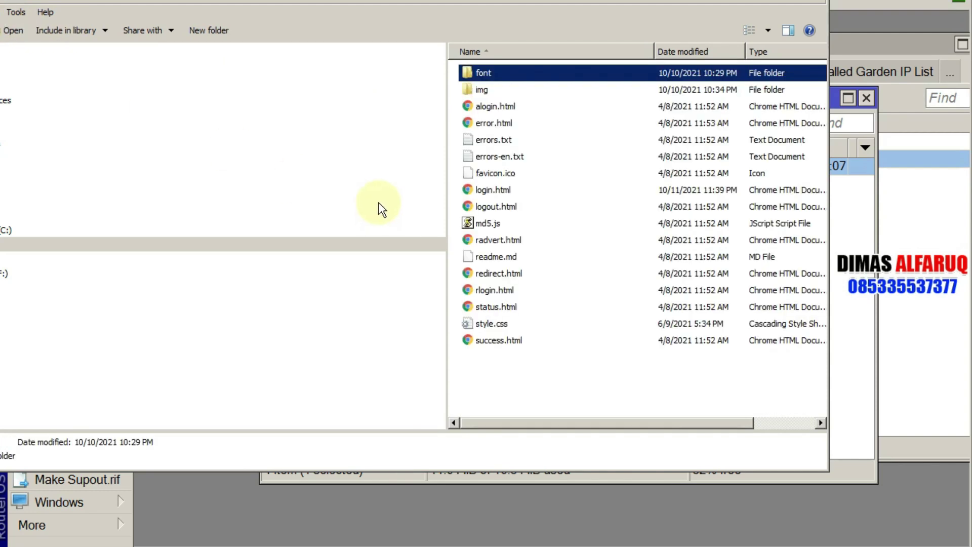
{"action": "key", "text": "BackSpace"}
{"action": "double_click", "coordinate": [502, 78]}
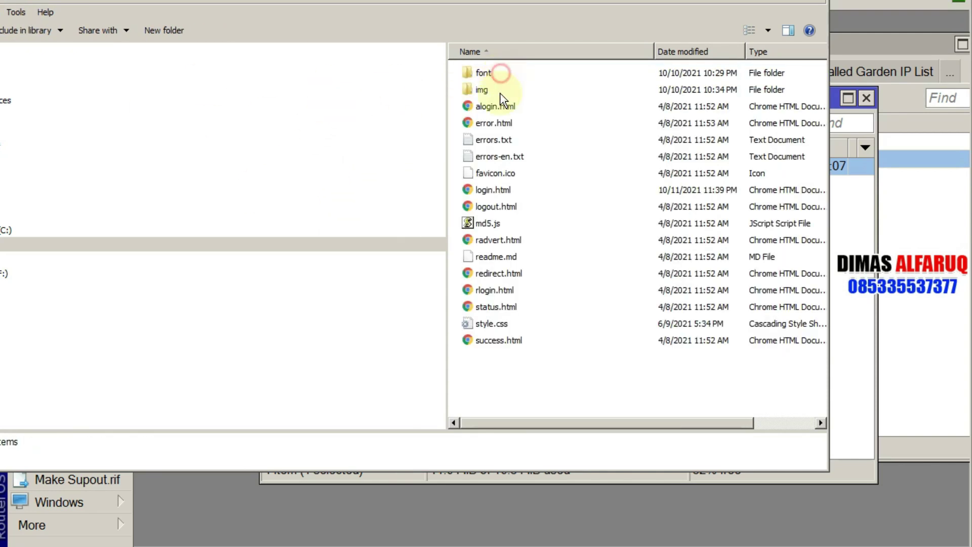
{"action": "left_click", "coordinate": [512, 141]}
{"action": "key", "text": "ctrl+a"}
{"action": "left_click_drag", "start_coordinate": [515, 143], "coordinate": [408, 166]}
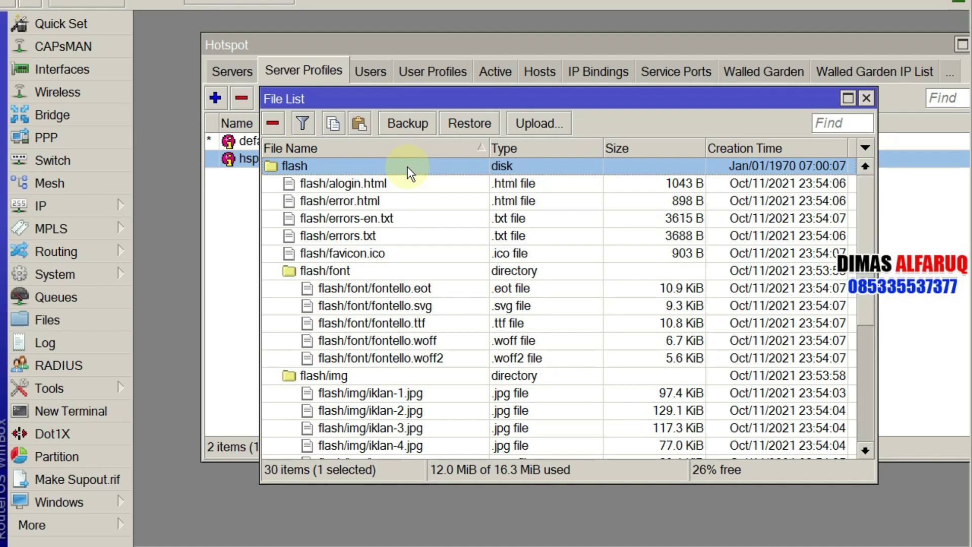
Step: Bring the hotspot server profiles forward and reload the kedaipink.net login page, which shows the default login
{"action": "left_click", "coordinate": [228, 286]}
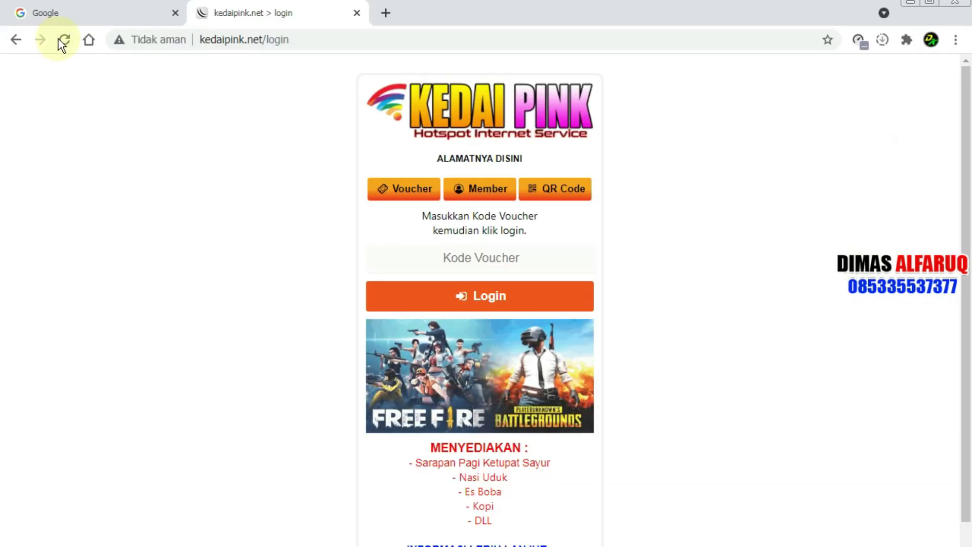
{"action": "left_click", "coordinate": [62, 40]}
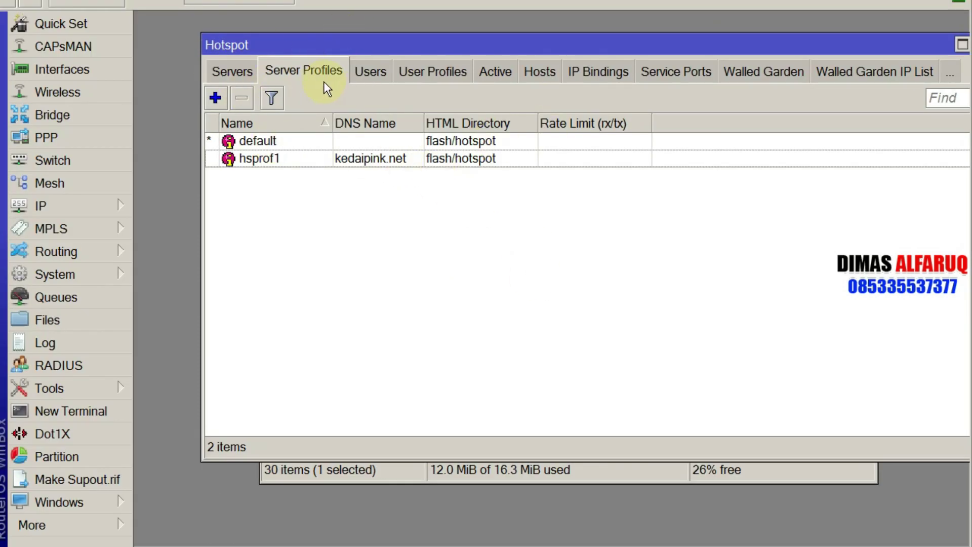
Step: Shorten hsprof1's HTML Directory from flash/hotspot to flash, then apply and close
{"action": "left_click", "coordinate": [300, 74]}
{"action": "double_click", "coordinate": [413, 162]}
{"action": "left_click", "coordinate": [501, 123]}
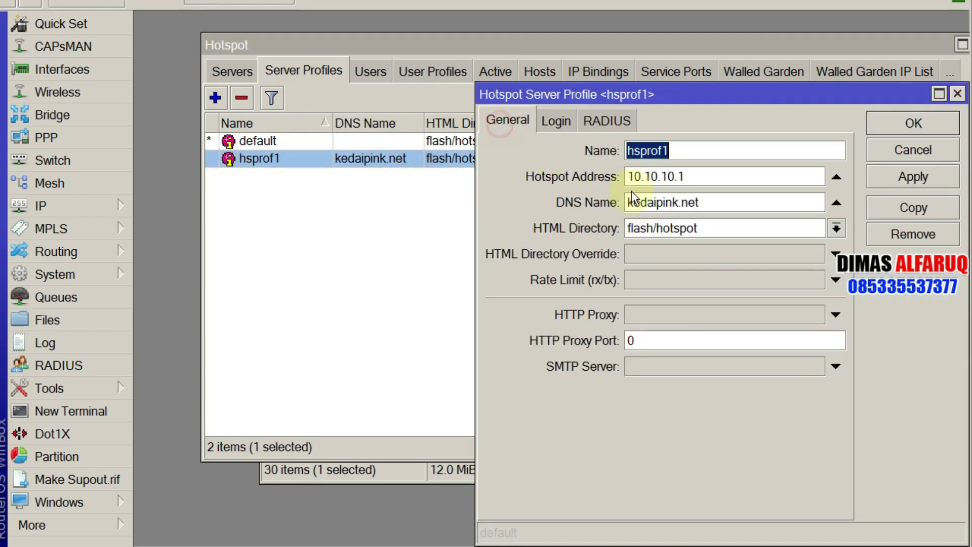
{"action": "left_click", "coordinate": [711, 228]}
{"action": "key", "text": "BackSpace"}
{"action": "key", "text": "BackSpace"}
{"action": "key", "text": "BackSpace"}
{"action": "key", "text": "BackSpace"}
{"action": "key", "text": "BackSpace"}
{"action": "key", "text": "BackSpace"}
{"action": "key", "text": "BackSpace"}
{"action": "key", "text": "BackSpace"}
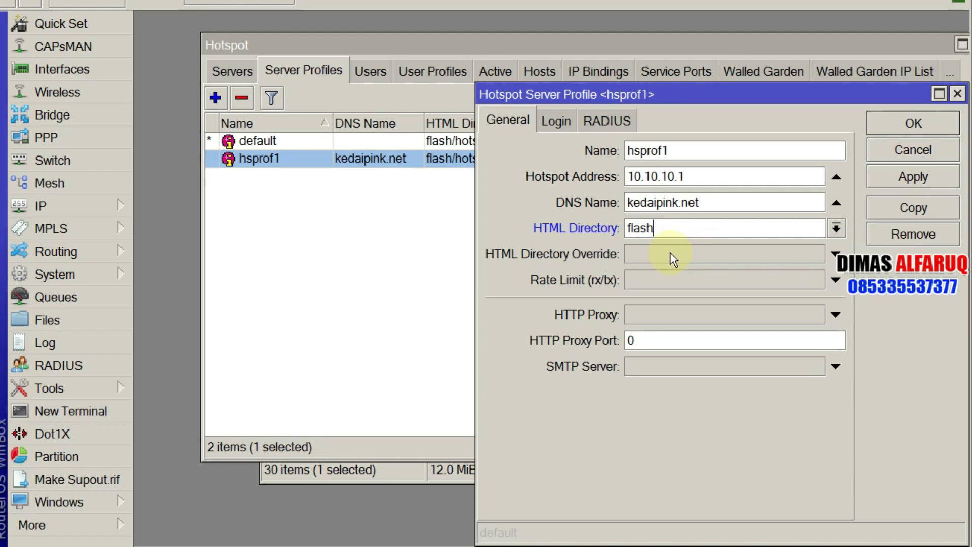
{"action": "left_click", "coordinate": [911, 175]}
{"action": "left_click", "coordinate": [915, 120]}
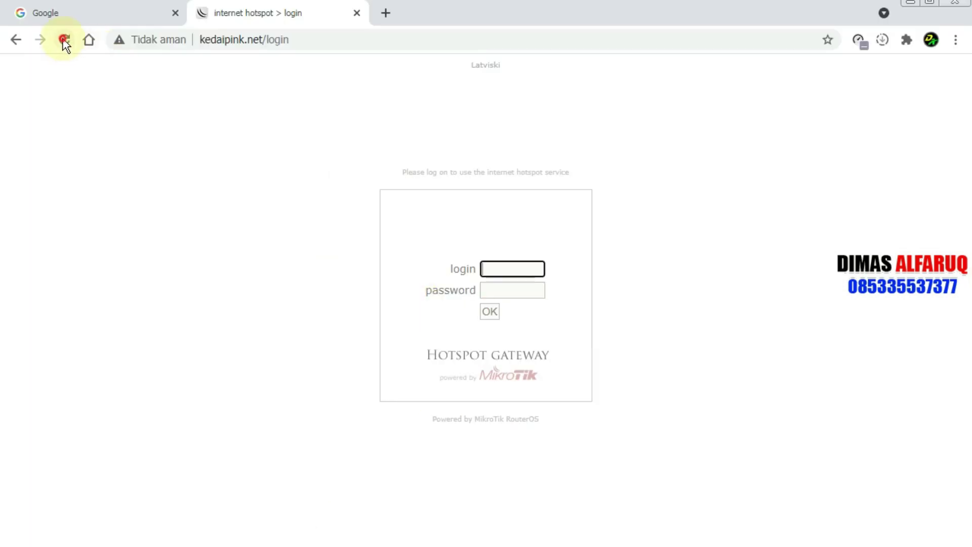
Step: Reload the kedaipink.net/login tab and scroll to check for the KEDAI PINK template
{"action": "left_click", "coordinate": [64, 39]}
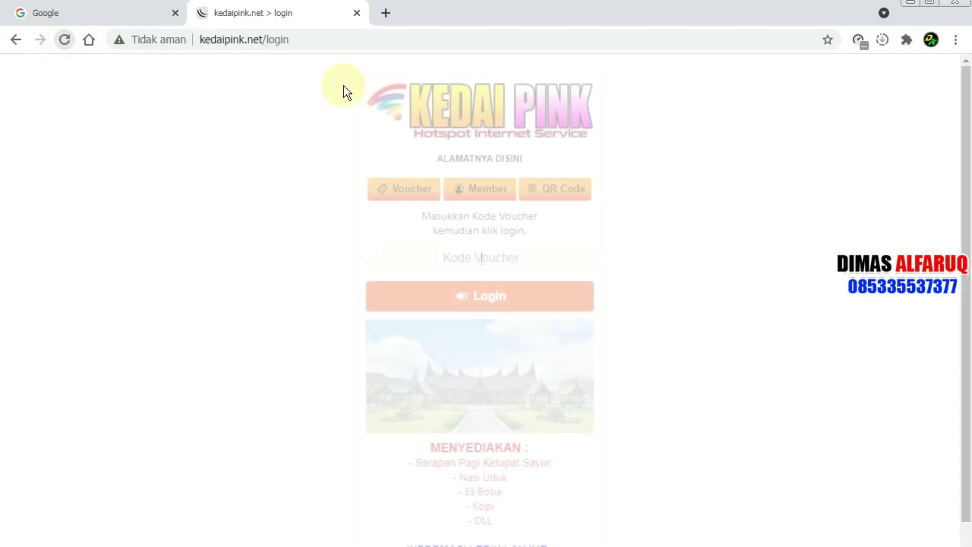
{"action": "scroll", "coordinate": [230, 337], "scroll_direction": "down", "scroll_amount": 1}
{"action": "scroll", "coordinate": [190, 200], "scroll_direction": "up", "scroll_amount": 1}
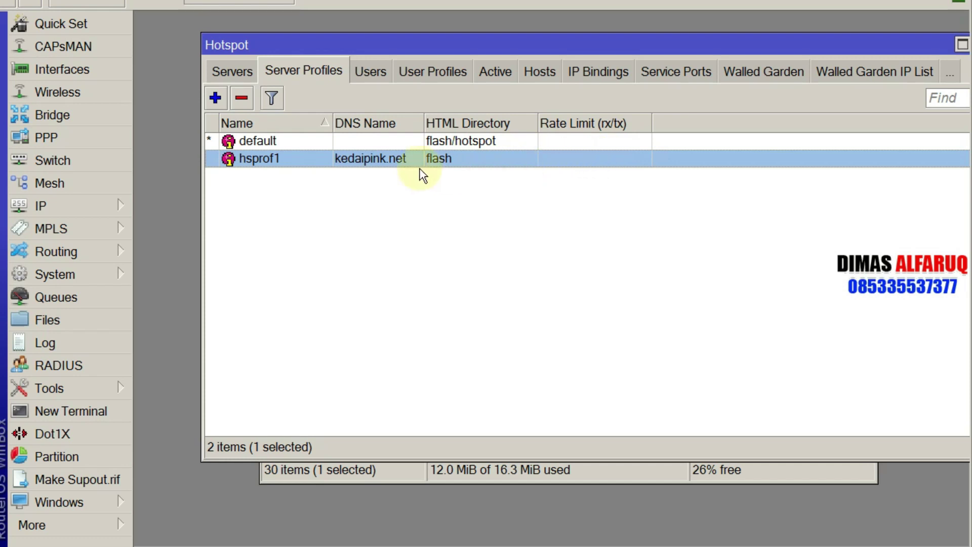
Step: Reboot the router from System > Reboot
{"action": "left_click", "coordinate": [60, 320]}
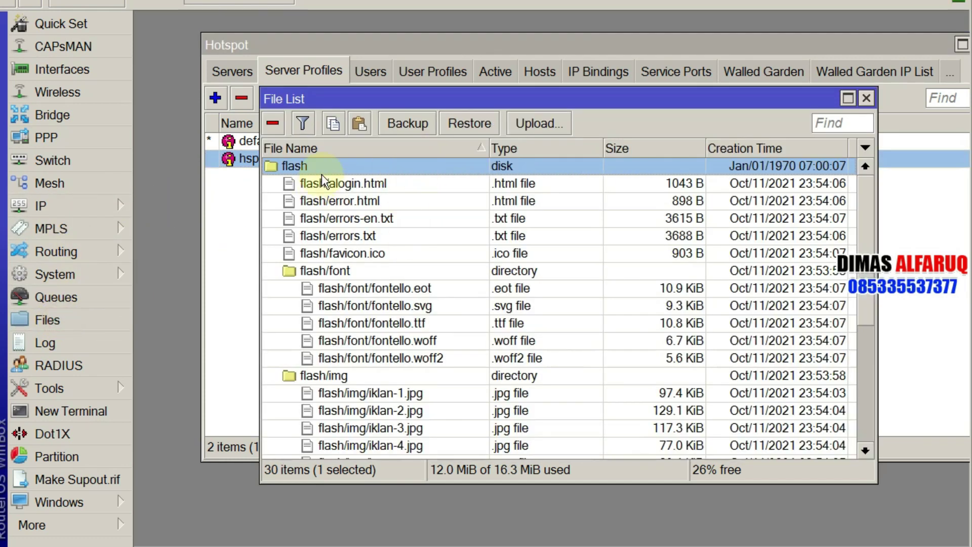
{"action": "left_click", "coordinate": [866, 99]}
{"action": "left_click", "coordinate": [50, 274]}
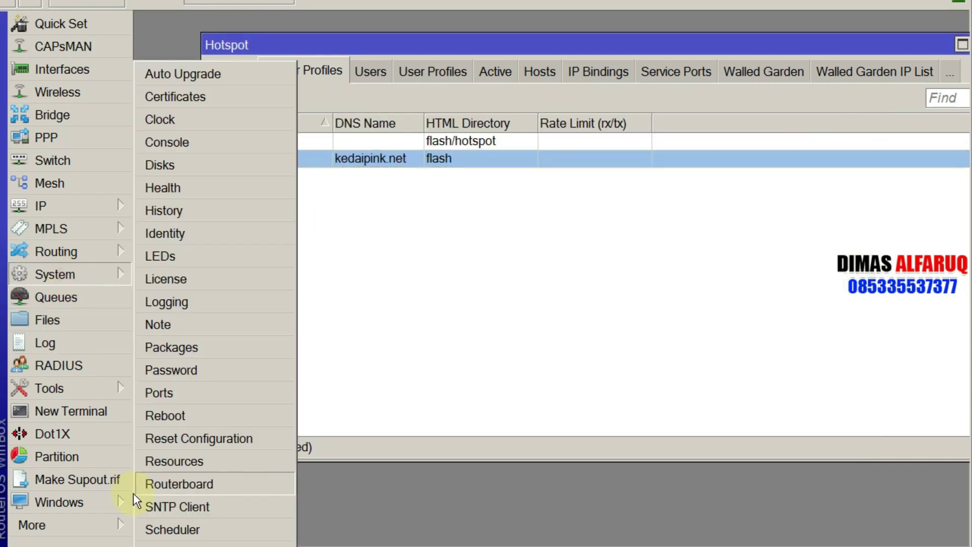
{"action": "left_click", "coordinate": [159, 412]}
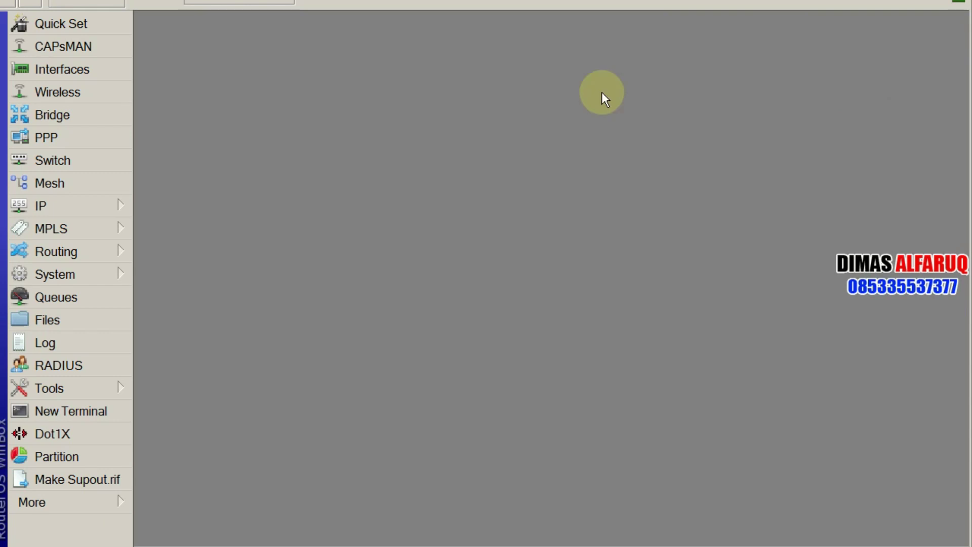
Step: After reconnecting, reopen IP > Hotspot Server Profiles and the router's File List
{"action": "left_click", "coordinate": [62, 215]}
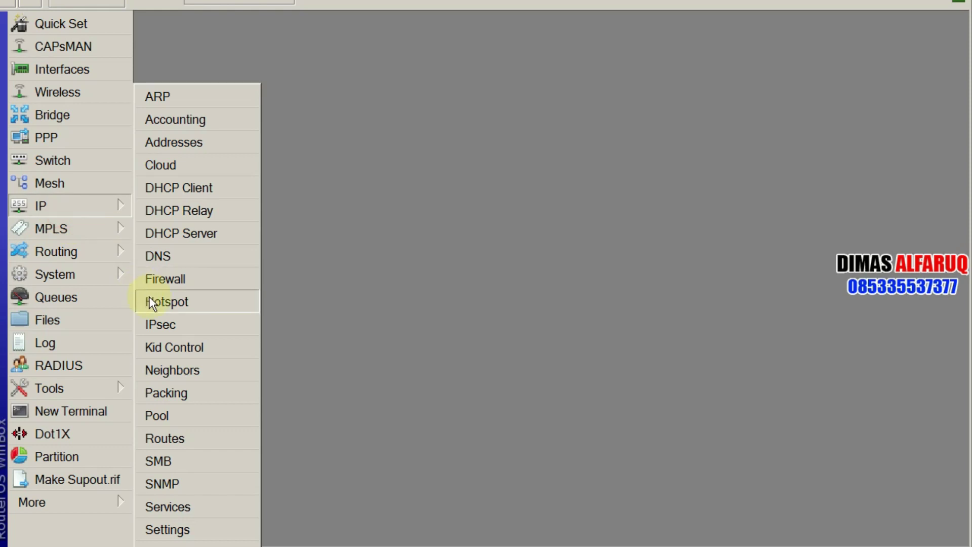
{"action": "left_click", "coordinate": [149, 299]}
{"action": "left_click", "coordinate": [222, 72]}
{"action": "left_click", "coordinate": [265, 61]}
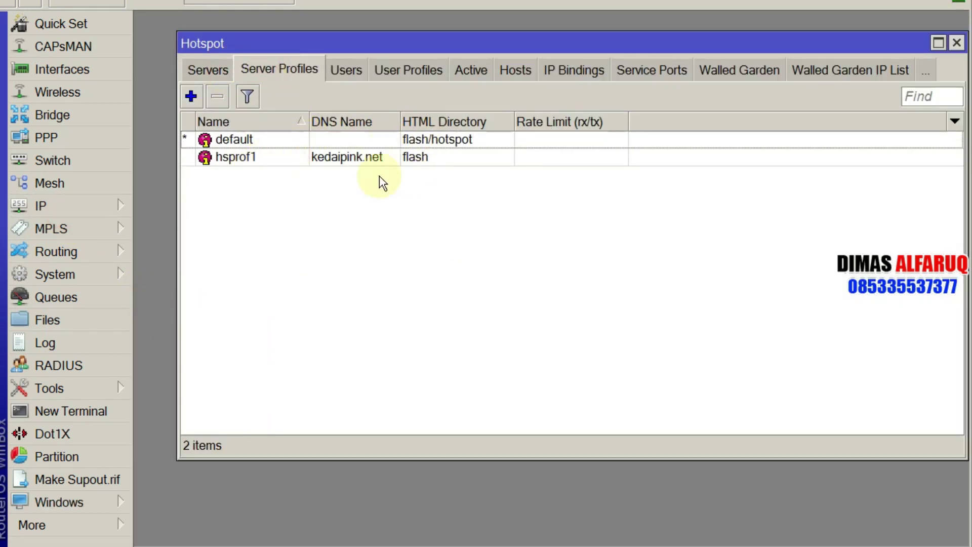
{"action": "left_click", "coordinate": [56, 319]}
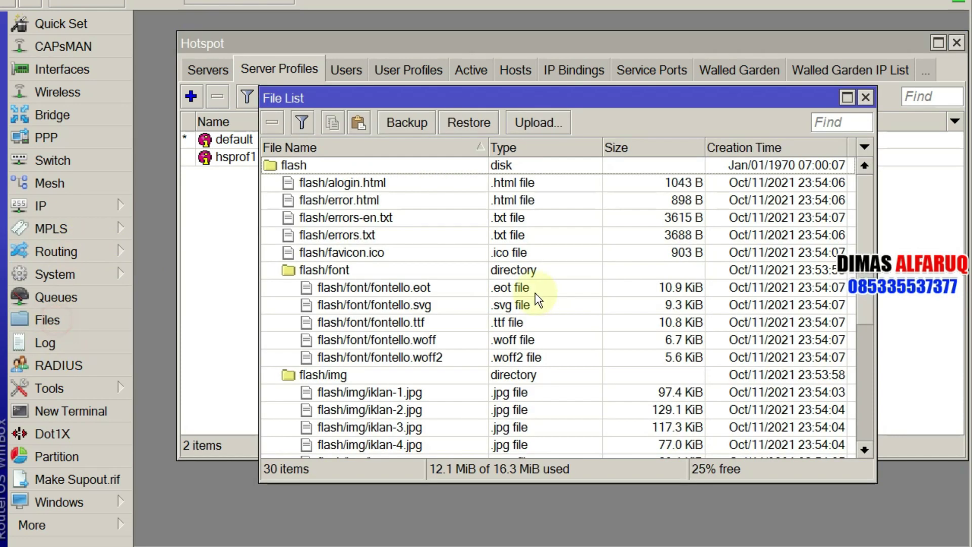
{"action": "scroll", "coordinate": [315, 192], "scroll_direction": "down", "scroll_amount": 5}
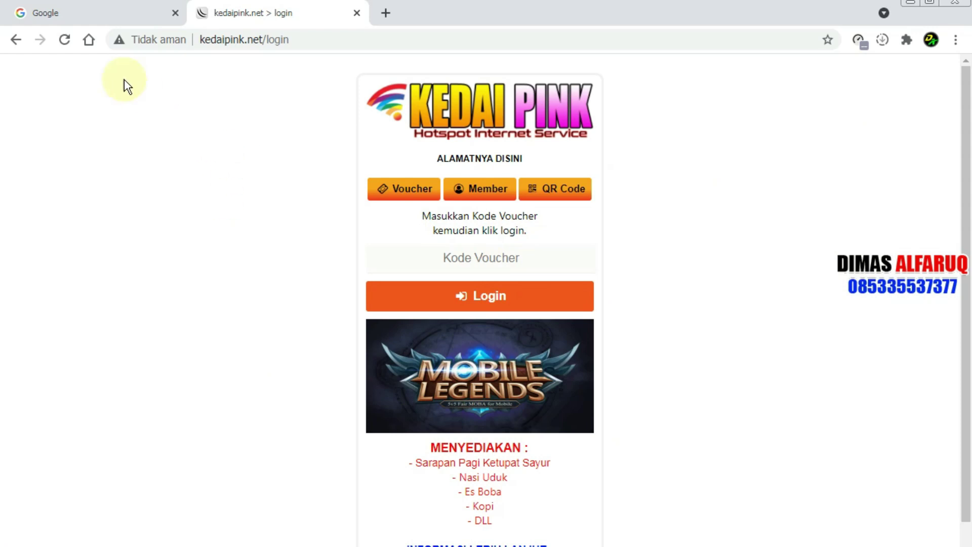
Step: Log in on the Member tab with the member username and password, declining to save the password
{"action": "left_click", "coordinate": [65, 39]}
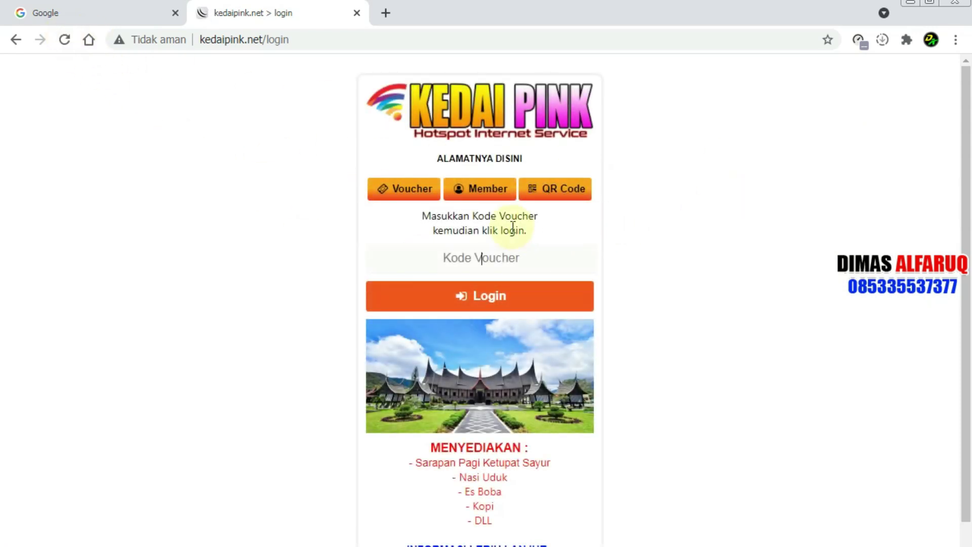
{"action": "left_click", "coordinate": [488, 193]}
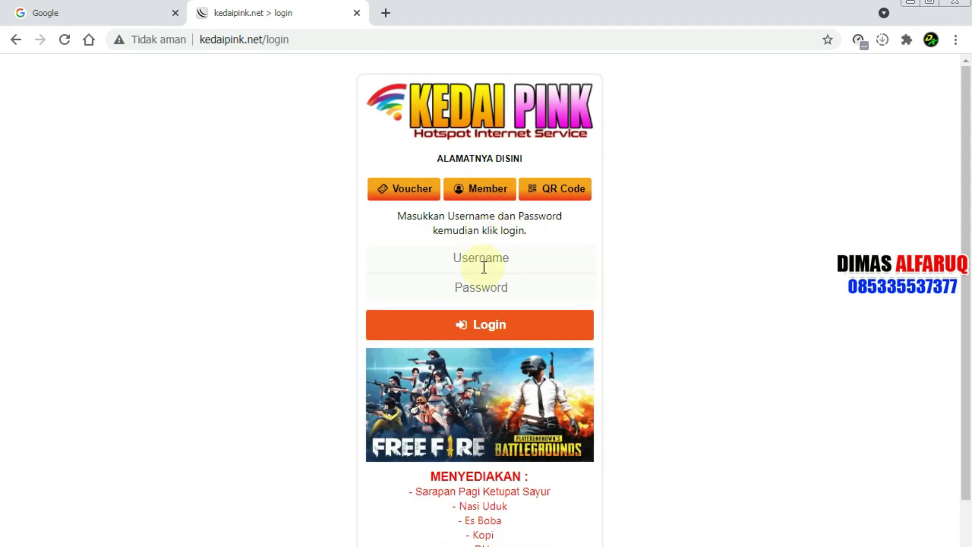
{"action": "type", "text": "admin"}
{"action": "left_click", "coordinate": [492, 288]}
{"action": "type", "text": "123"}
{"action": "left_click", "coordinate": [493, 326]}
{"action": "left_click", "coordinate": [810, 253]}
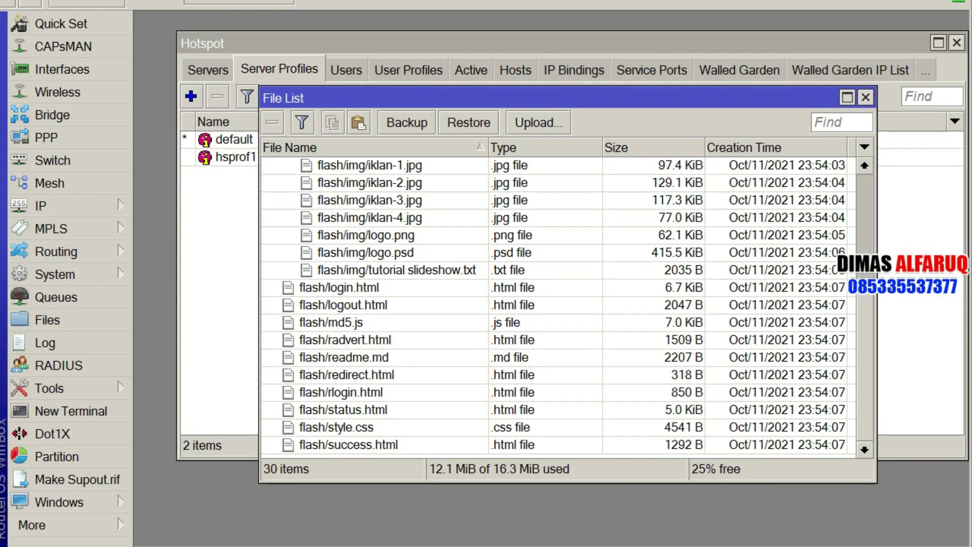
Step: Confirm the user appears under Active hotspot sessions, then return to the Server Profiles list
{"action": "left_click", "coordinate": [466, 77]}
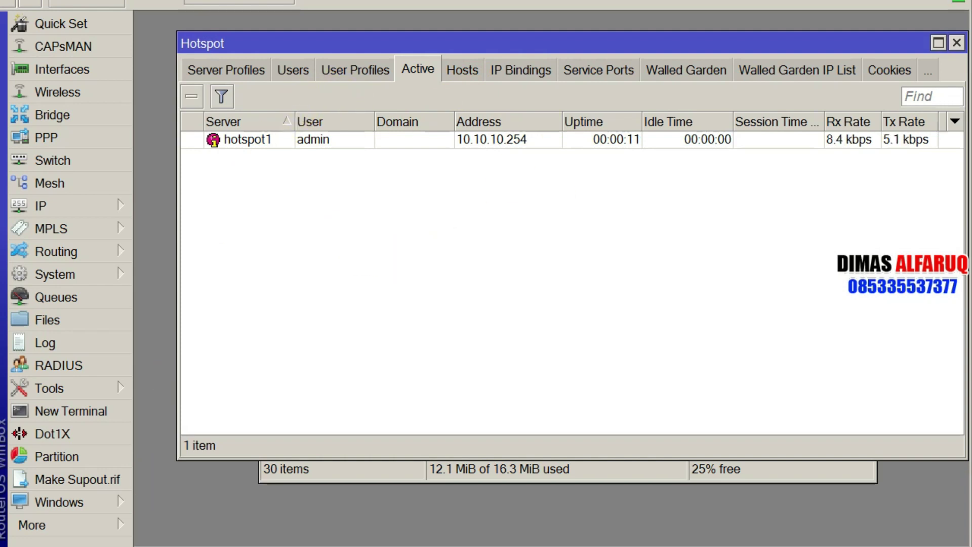
{"action": "key", "text": "alt+Tab"}
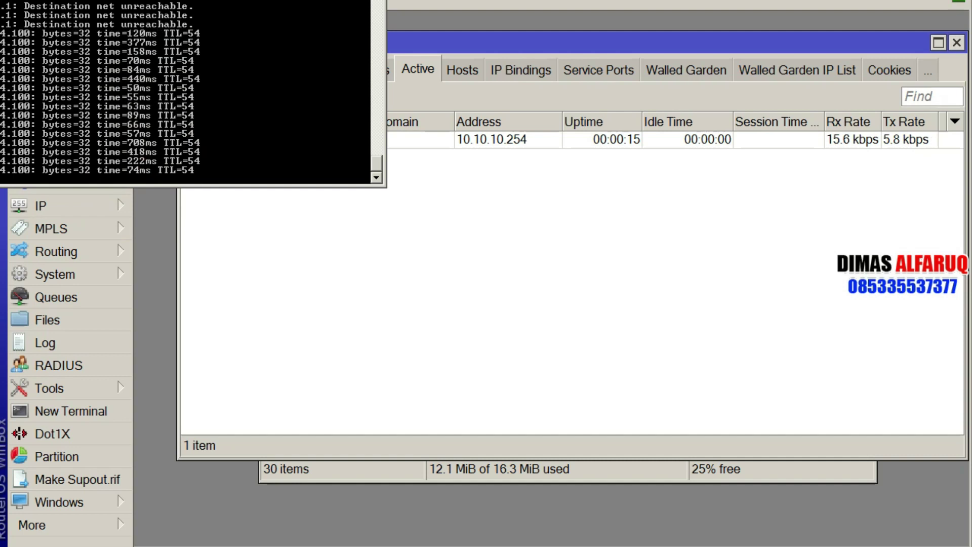
{"action": "left_click", "coordinate": [548, 156]}
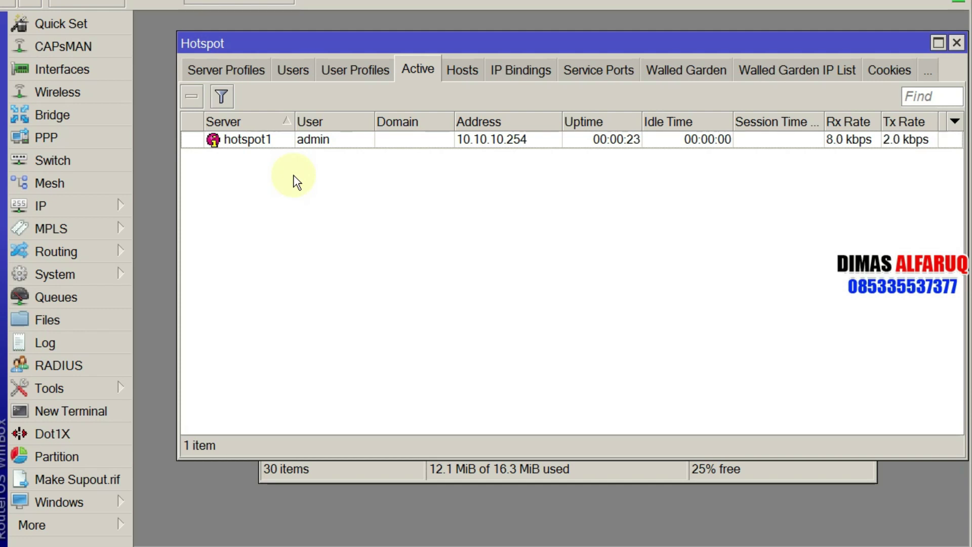
{"action": "left_click", "coordinate": [240, 70]}
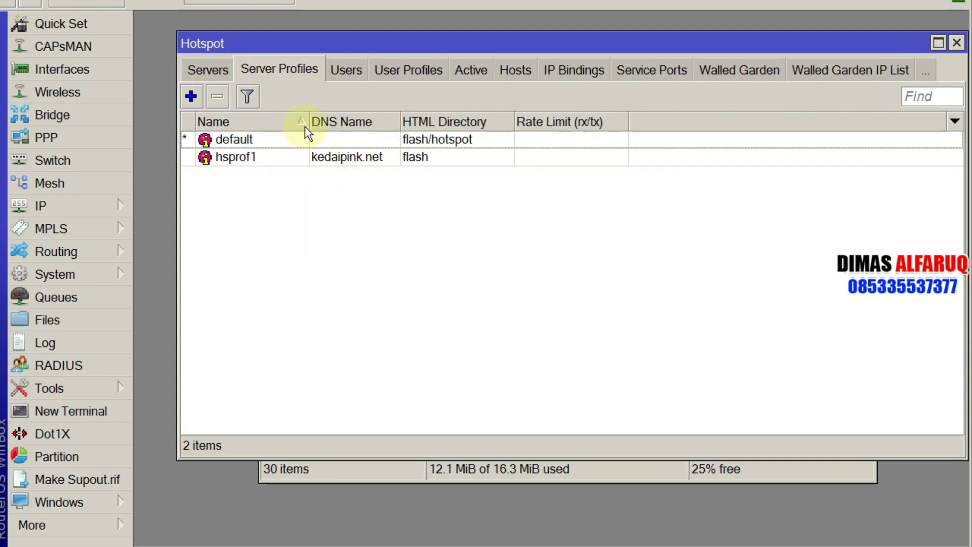
Step: Append '/hotspot' to hsprof1's HTML Directory so it reads flash/hotspot, and save
{"action": "left_click", "coordinate": [332, 158]}
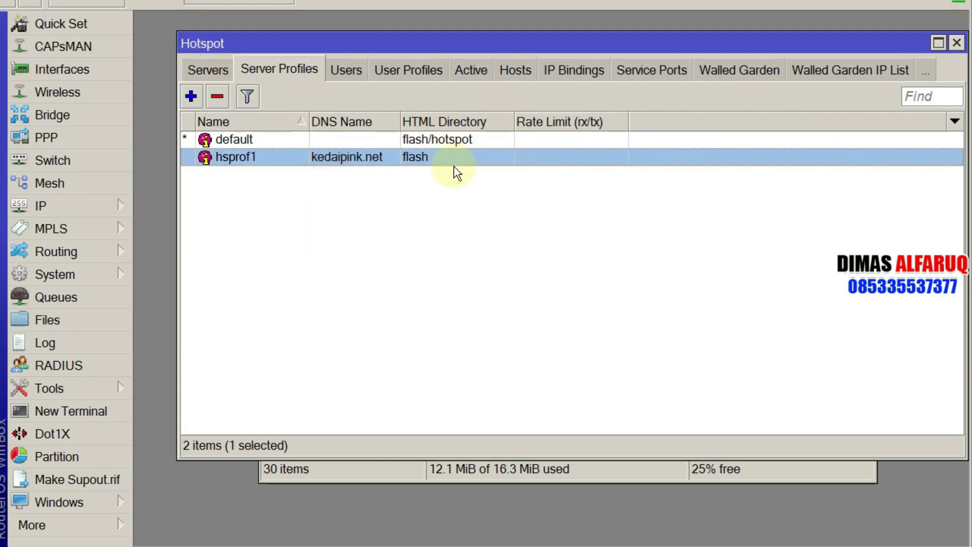
{"action": "double_click", "coordinate": [425, 157]}
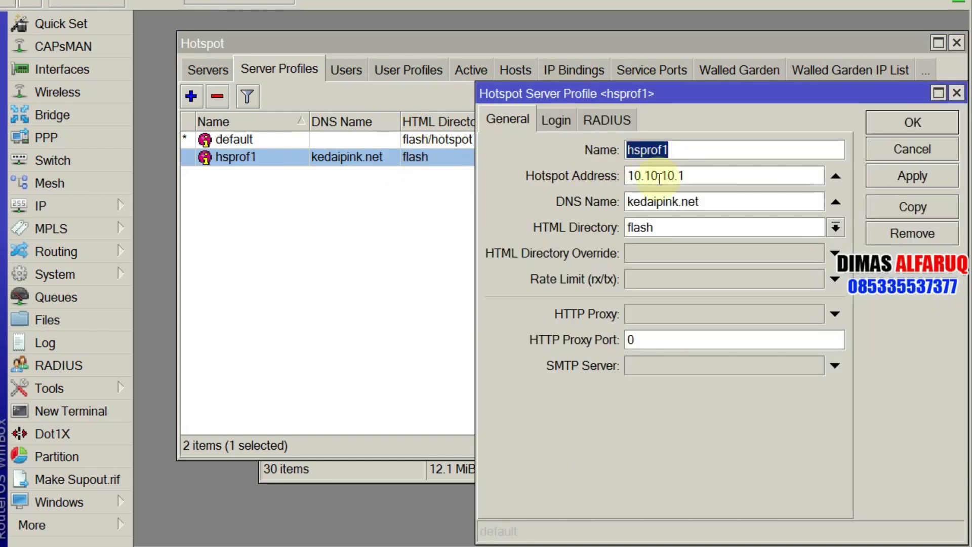
{"action": "left_click", "coordinate": [557, 122]}
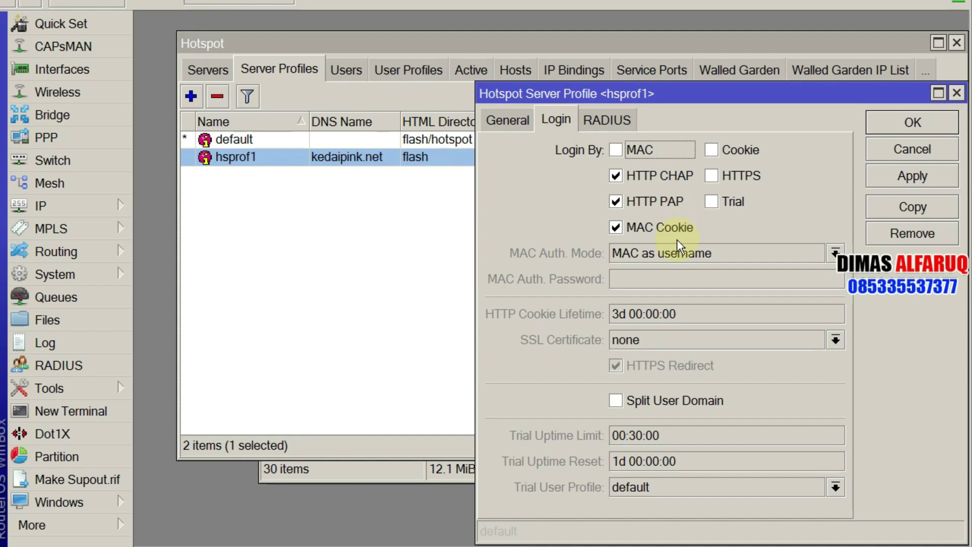
{"action": "left_click", "coordinate": [512, 126]}
{"action": "left_click", "coordinate": [687, 225]}
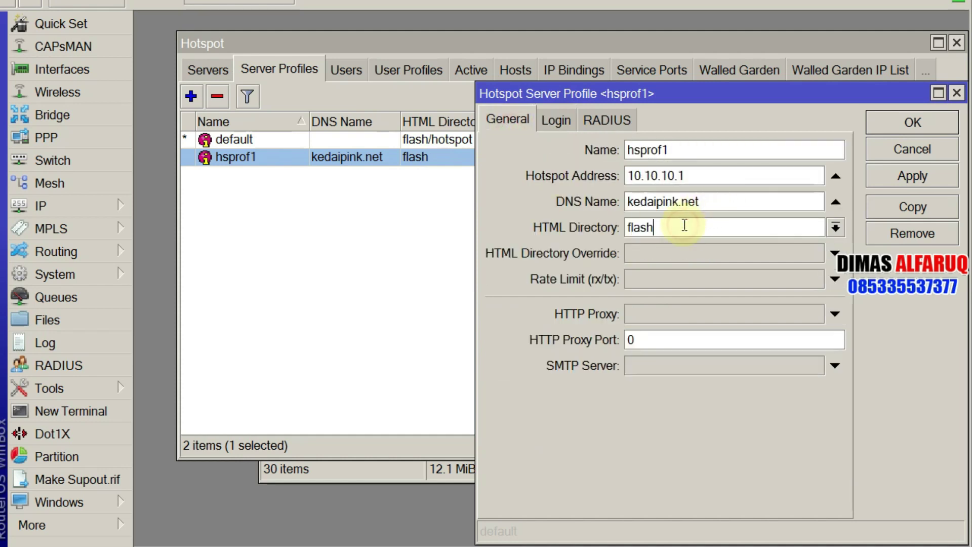
{"action": "type", "text": "/hotspot"}
{"action": "left_click", "coordinate": [916, 119]}
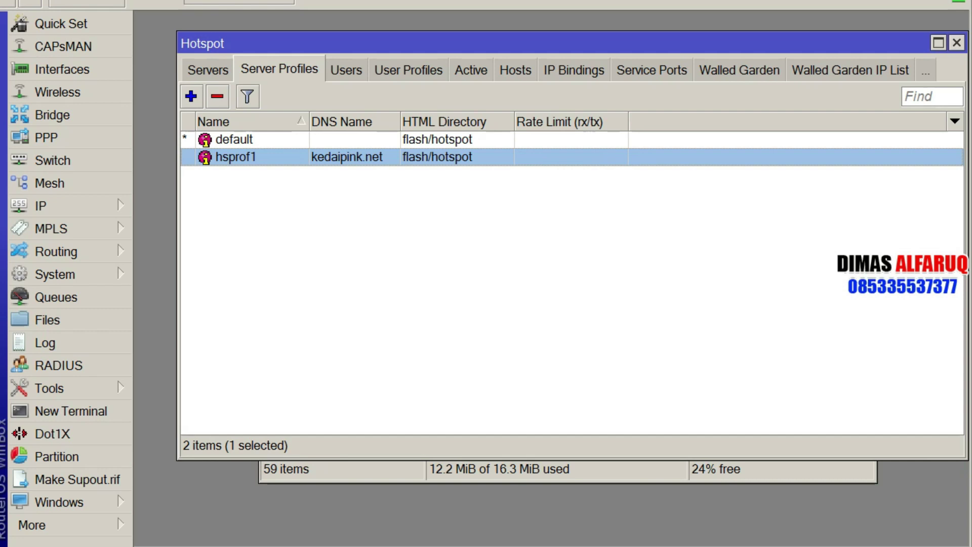
Step: Select every entry under flash except the flash disk itself and remove them
{"action": "left_click", "coordinate": [51, 319]}
{"action": "left_click_drag", "start_coordinate": [864, 272], "coordinate": [885, 197]}
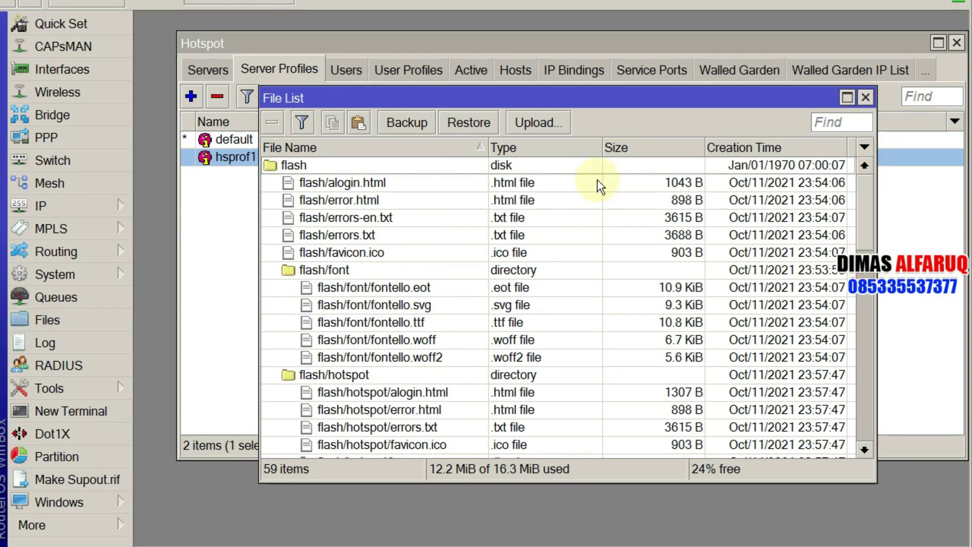
{"action": "left_click", "coordinate": [322, 166]}
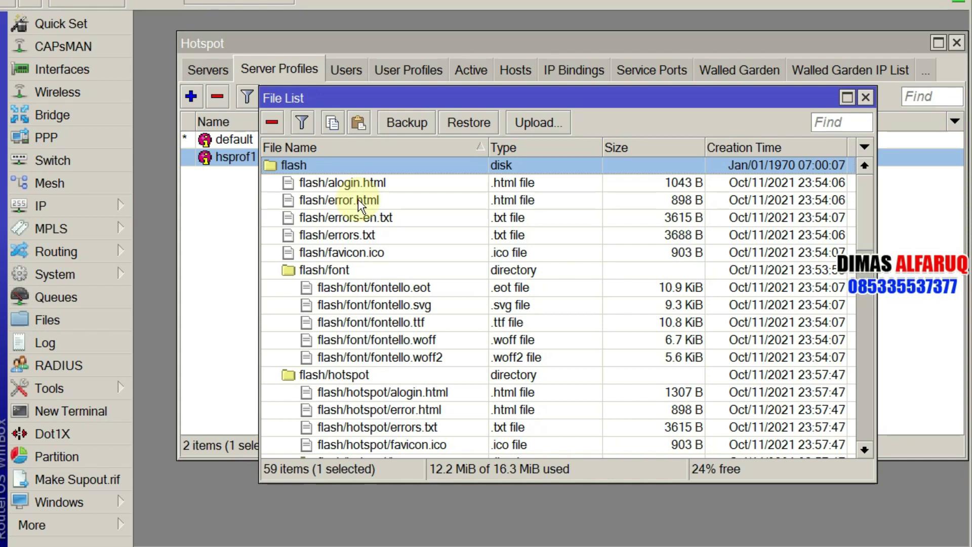
{"action": "left_click", "coordinate": [358, 199]}
{"action": "key", "text": "ctrl+a"}
{"action": "left_click", "coordinate": [295, 165], "text": "ctrl"}
{"action": "left_click", "coordinate": [265, 126]}
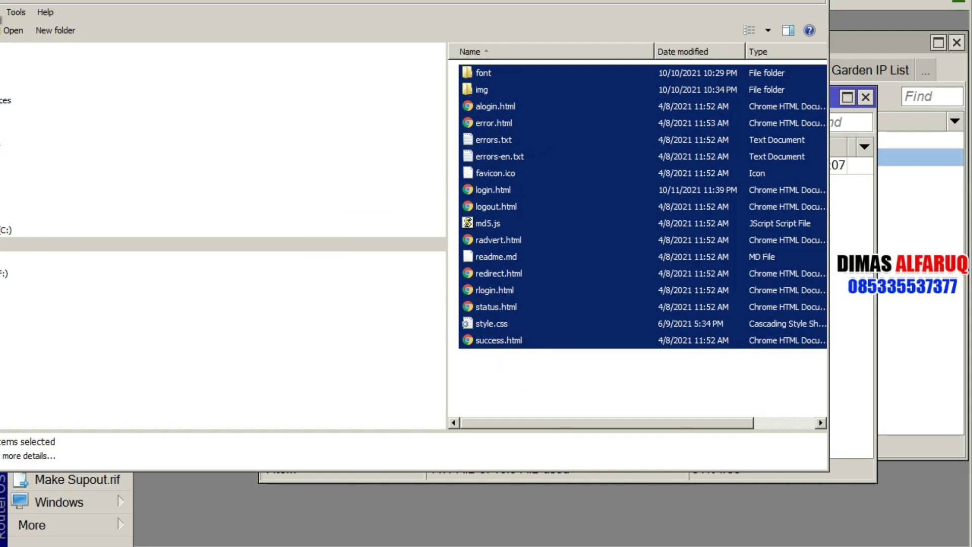
Step: Drag the local hotspot folder from its parent directory into WinBox's File List
{"action": "key", "text": "BackSpace"}
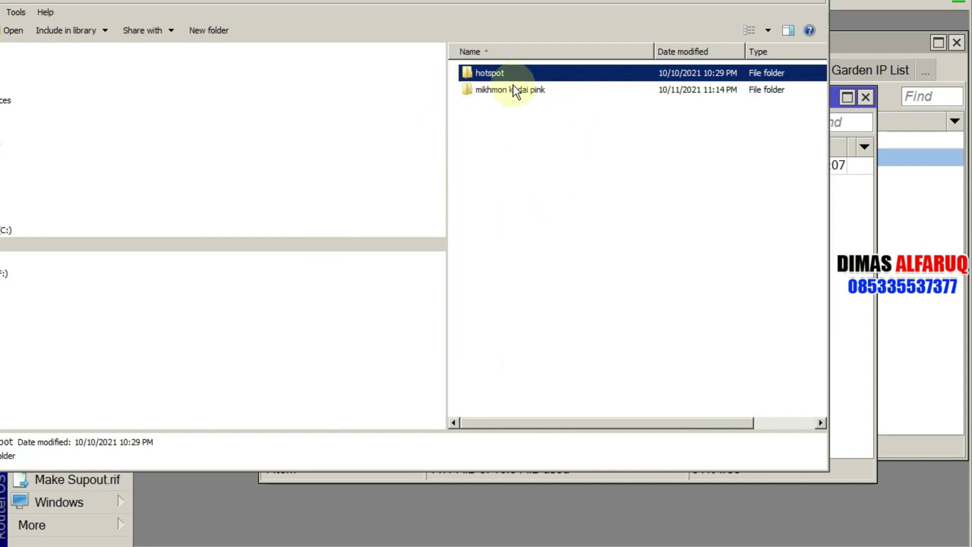
{"action": "left_click_drag", "start_coordinate": [507, 75], "coordinate": [283, 172]}
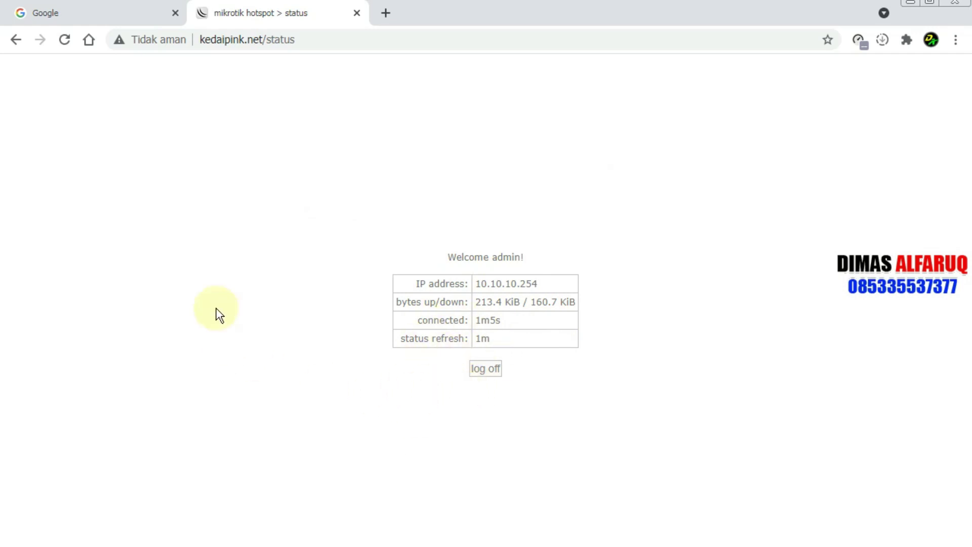
Step: Reload the kedaipink.net/status page to show the KEDAI PINK status design with clock and Logout
{"action": "left_click", "coordinate": [66, 40]}
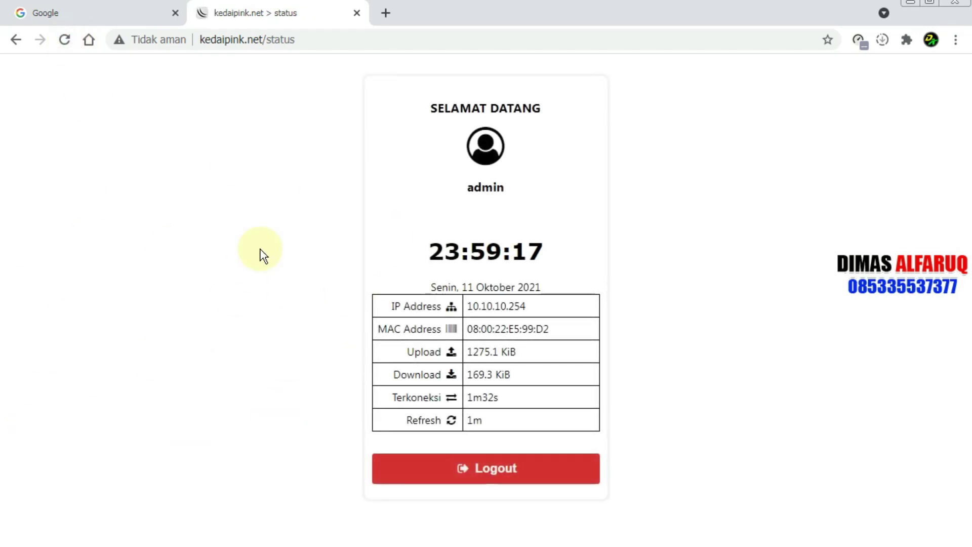